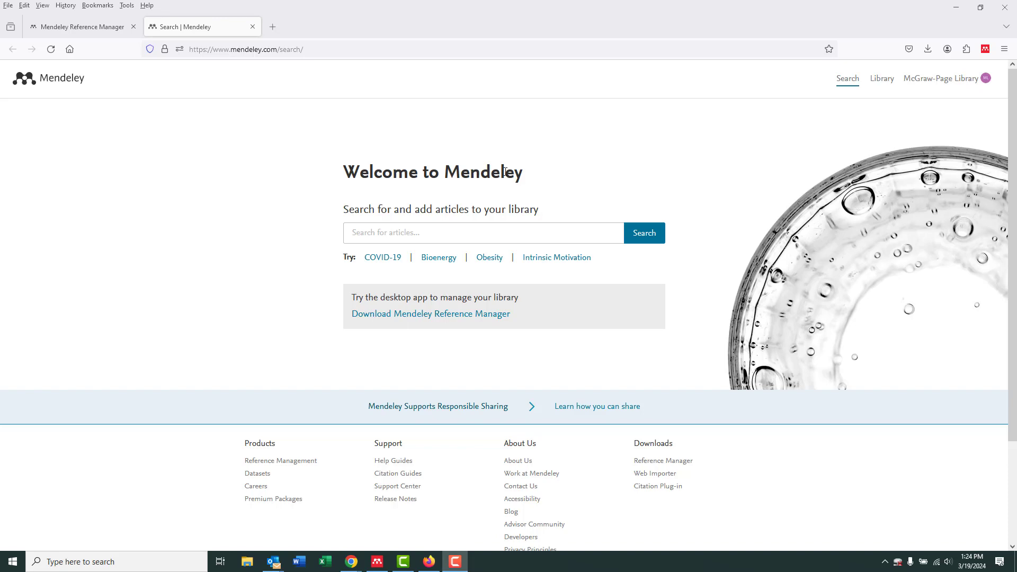
# Step: Search the Mendeley article catalogue for "gas"
pyautogui.click(417, 232)
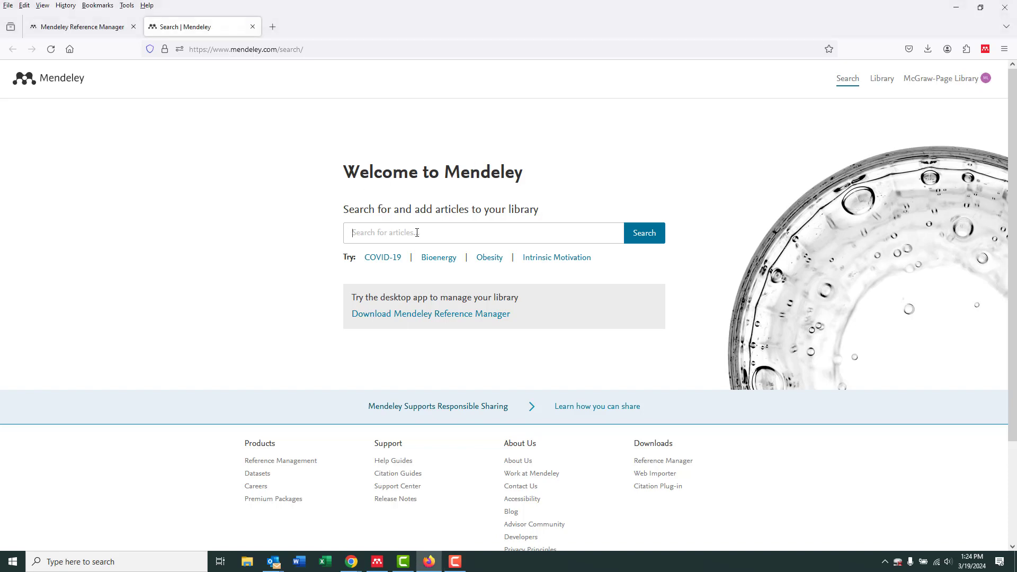
pyautogui.write('gas')
pyautogui.click(655, 242)
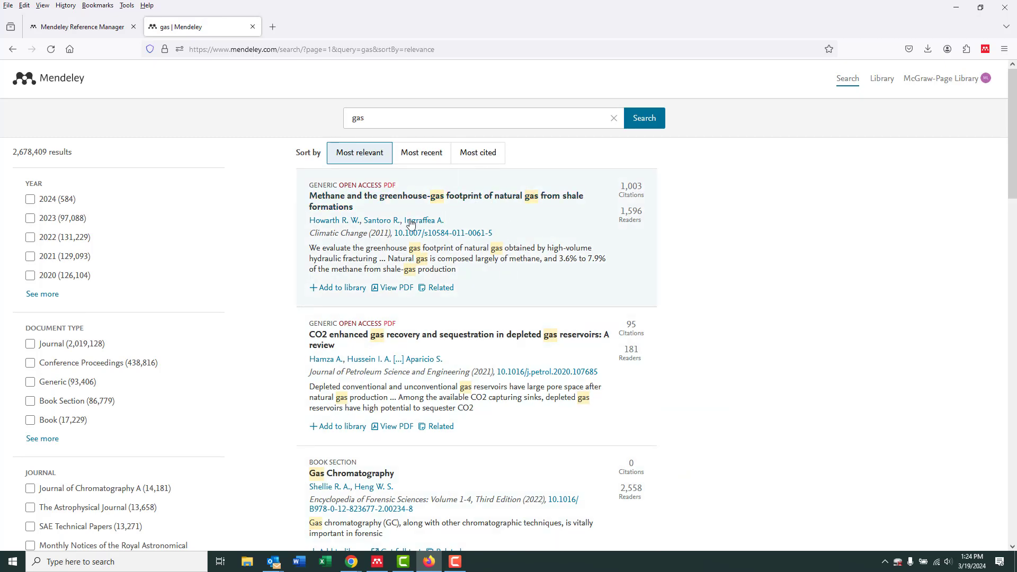
# Step: Add the first three search results, from the methane greenhouse-gas footprint article to Gas Chromatography, to the library and open the library
pyautogui.click(461, 203)
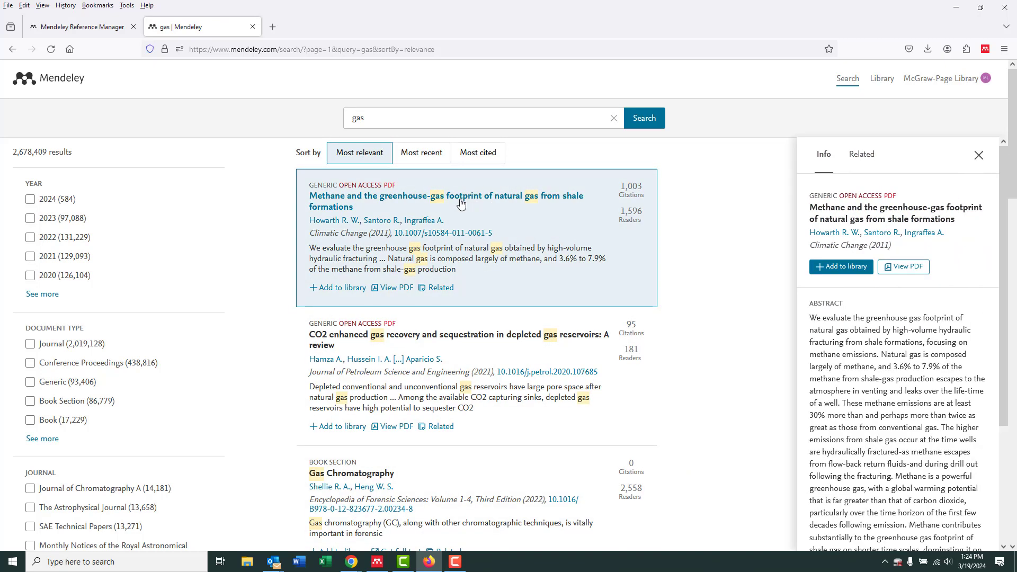
pyautogui.click(831, 271)
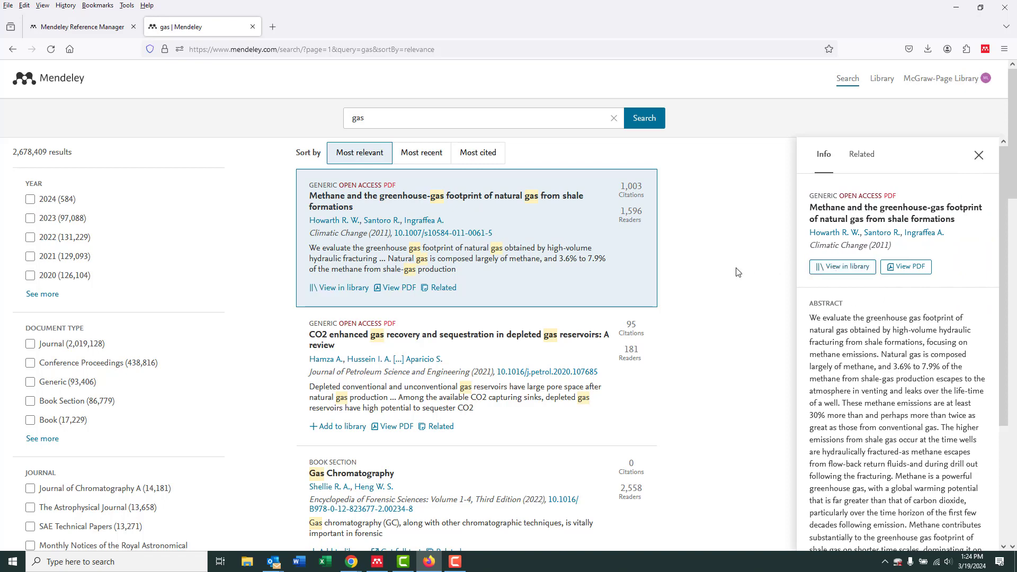
pyautogui.scroll(-1, 622, 327)
pyautogui.click(567, 283)
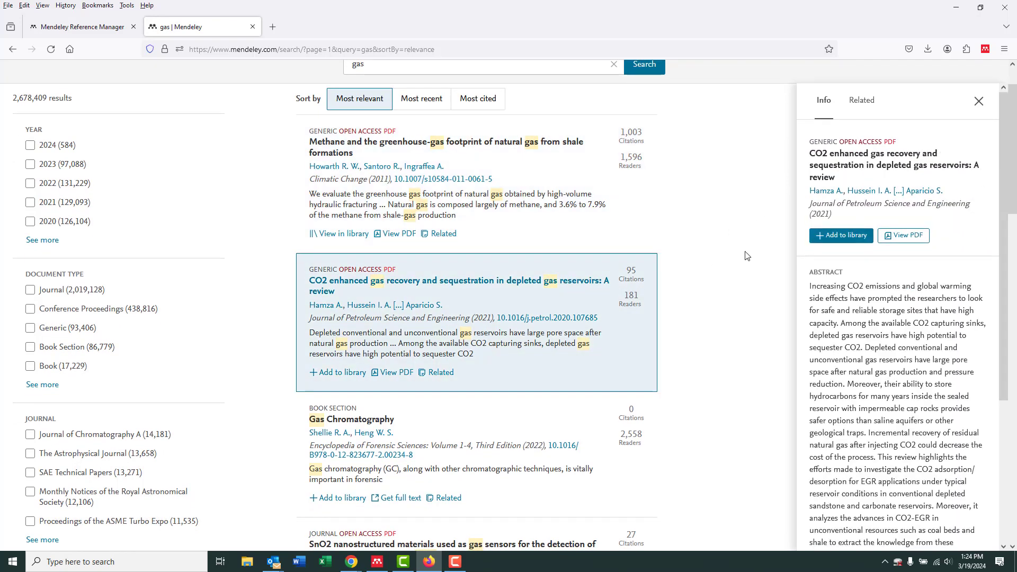
pyautogui.click(859, 235)
pyautogui.click(375, 422)
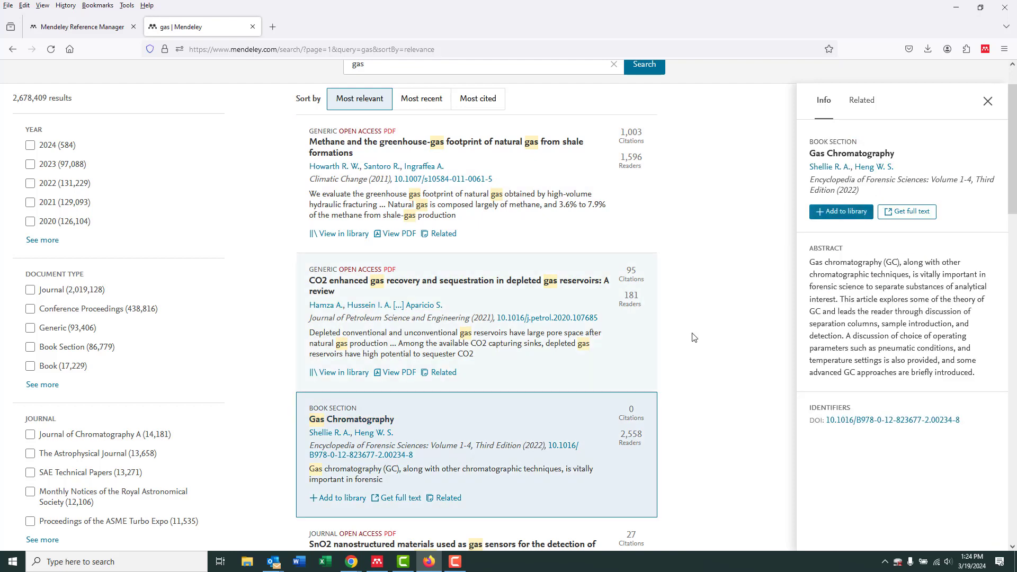
pyautogui.click(834, 217)
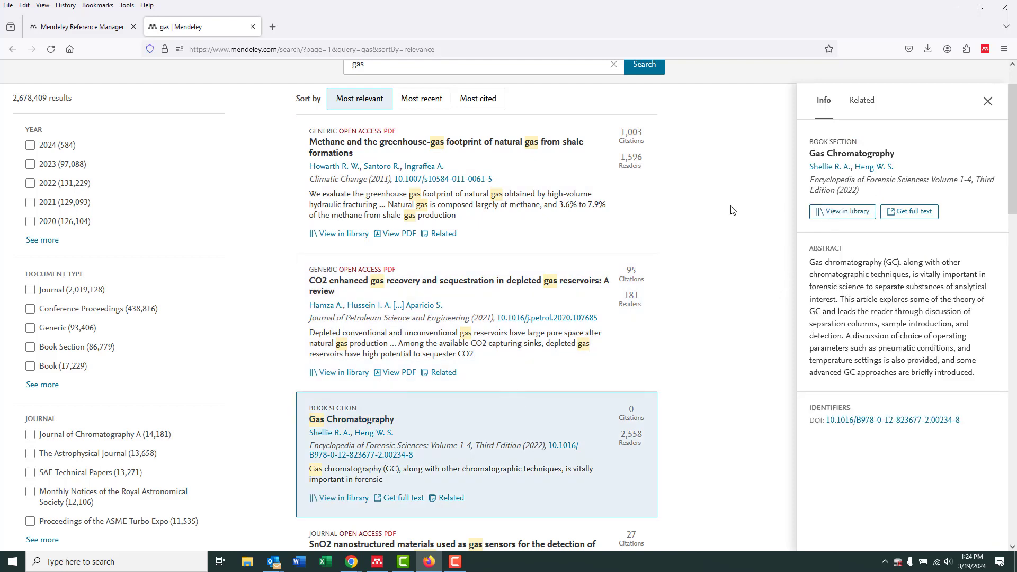
pyautogui.scroll(1, 710, 233)
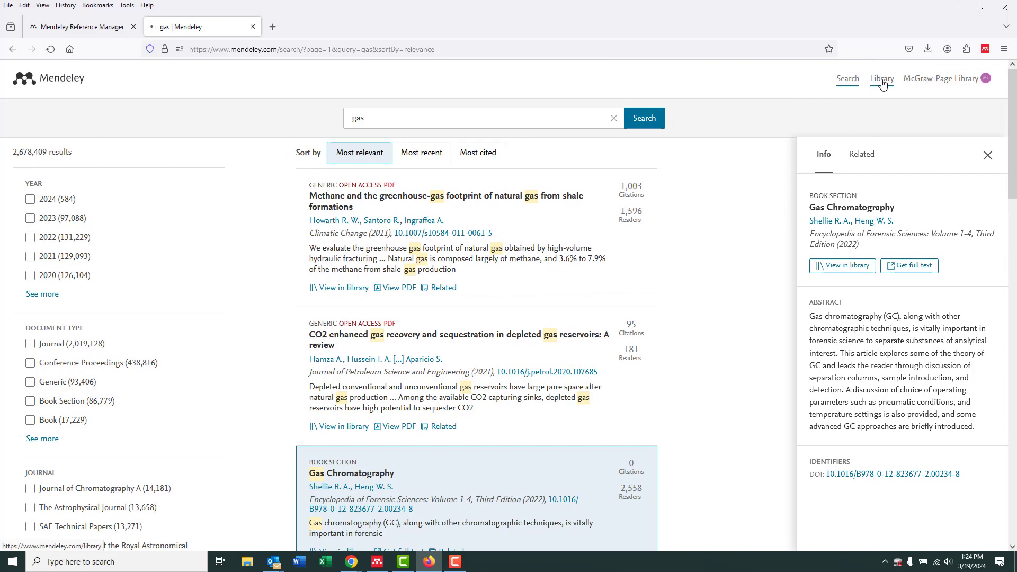
pyautogui.click(881, 79)
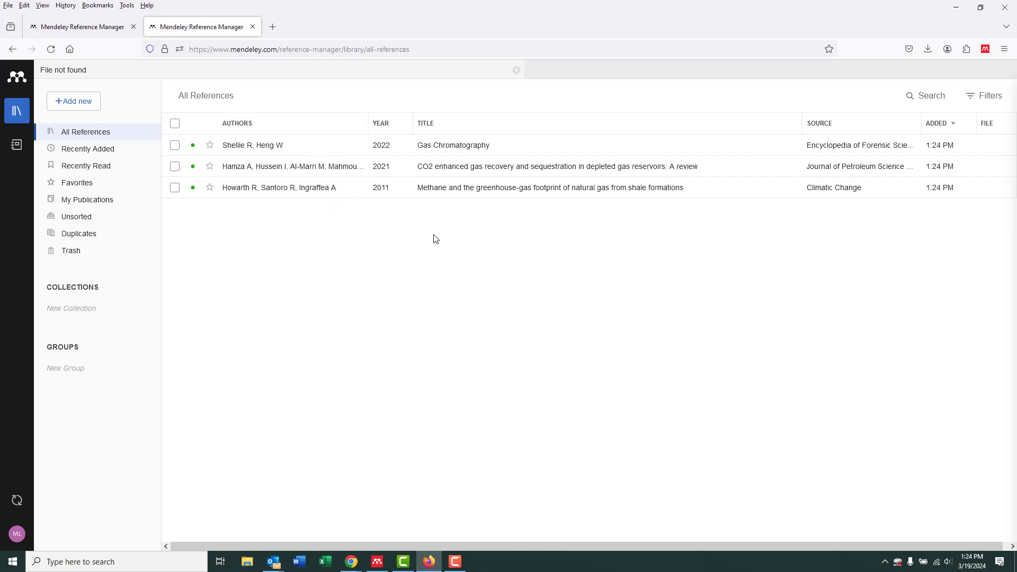
# Step: Open the McGraw-Page Library website at library.rmc.edu in a new browser tab
pyautogui.click(273, 28)
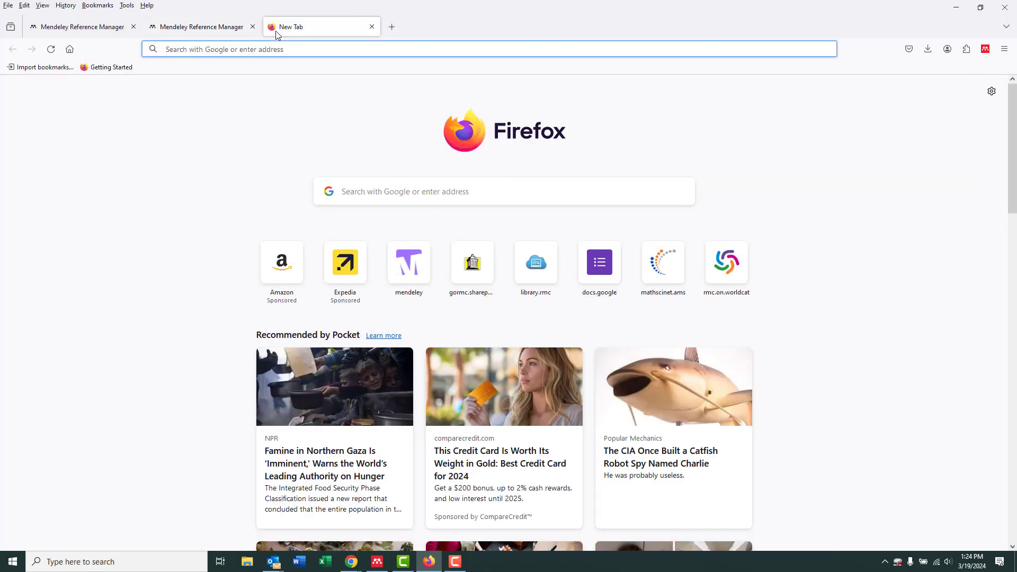
pyautogui.write('library.rmc.edu/')
pyautogui.press('Return')
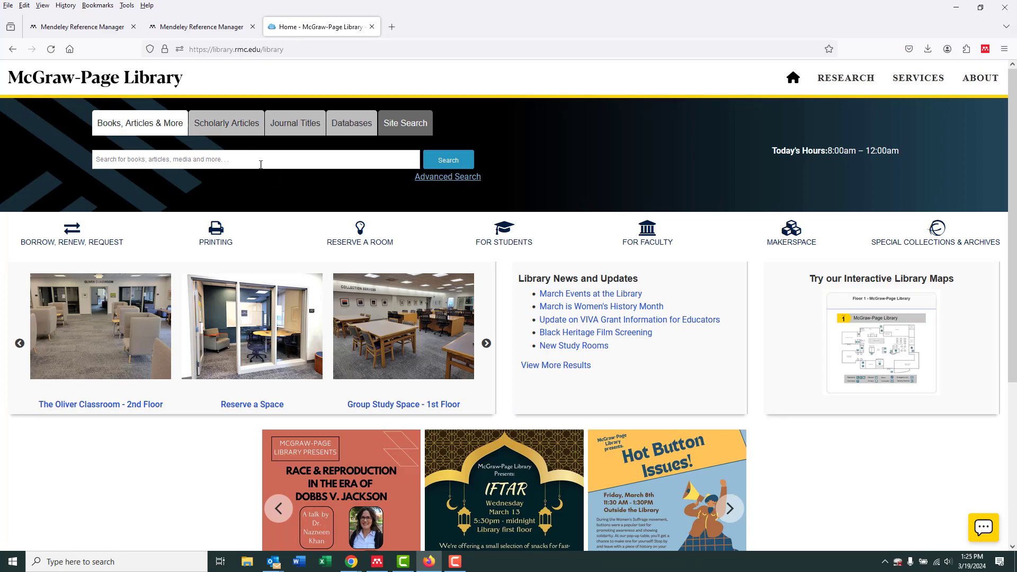
# Step: Open the Web of Science database from the library website's database list
pyautogui.click(355, 135)
pyautogui.click(293, 158)
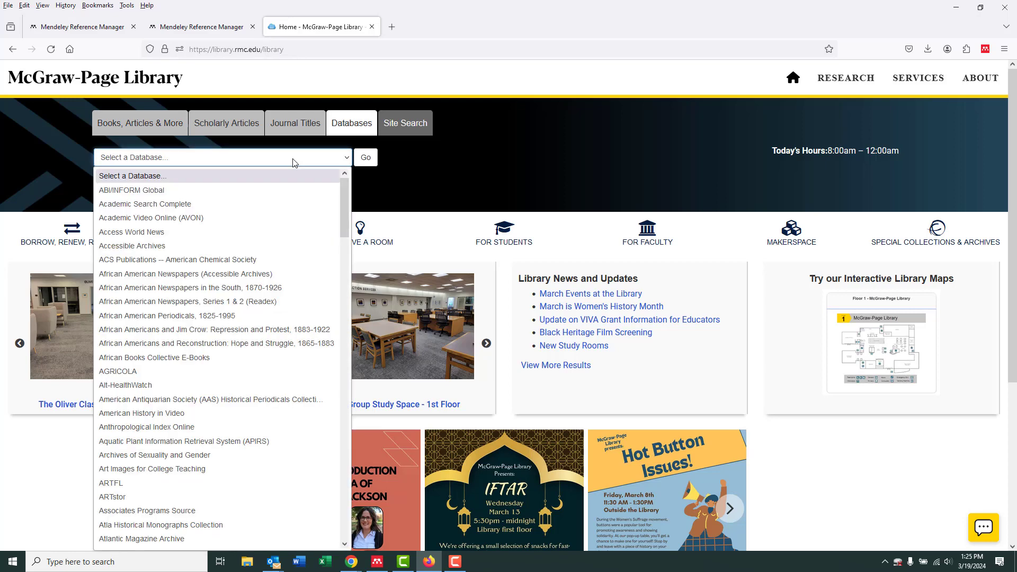
pyautogui.moveTo(345, 200); pyautogui.dragTo(319, 502)
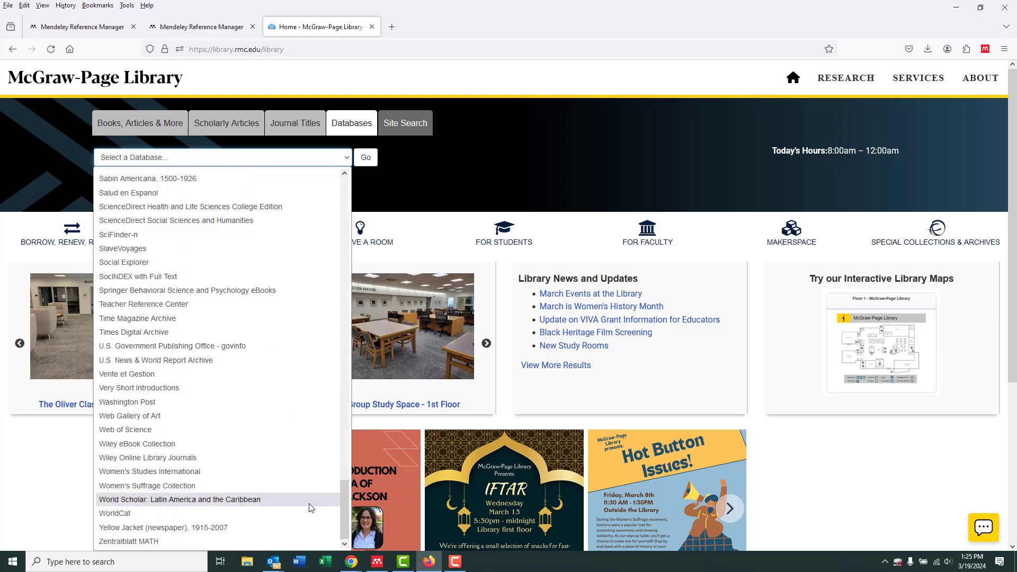
pyautogui.click(173, 431)
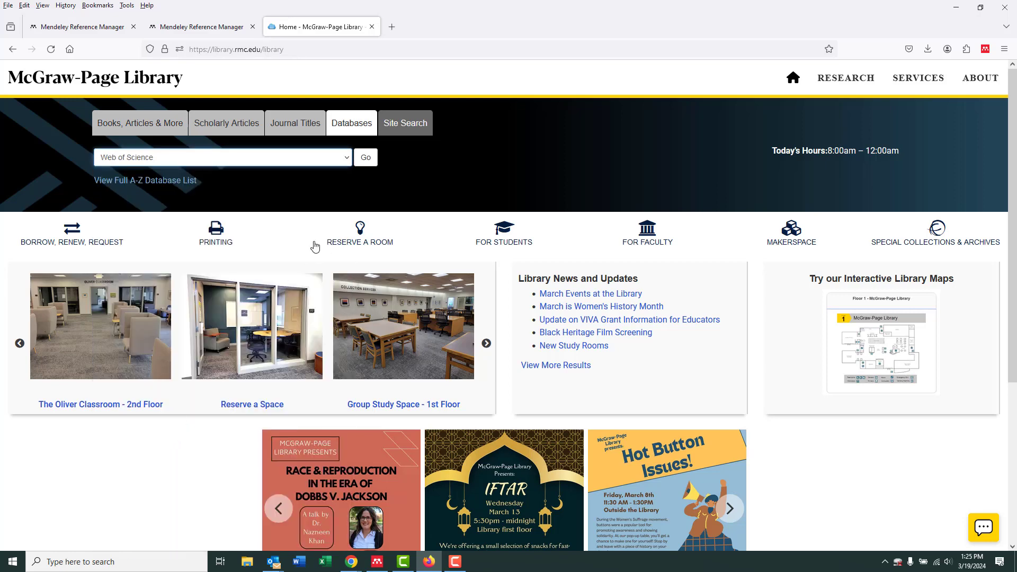
pyautogui.click(368, 158)
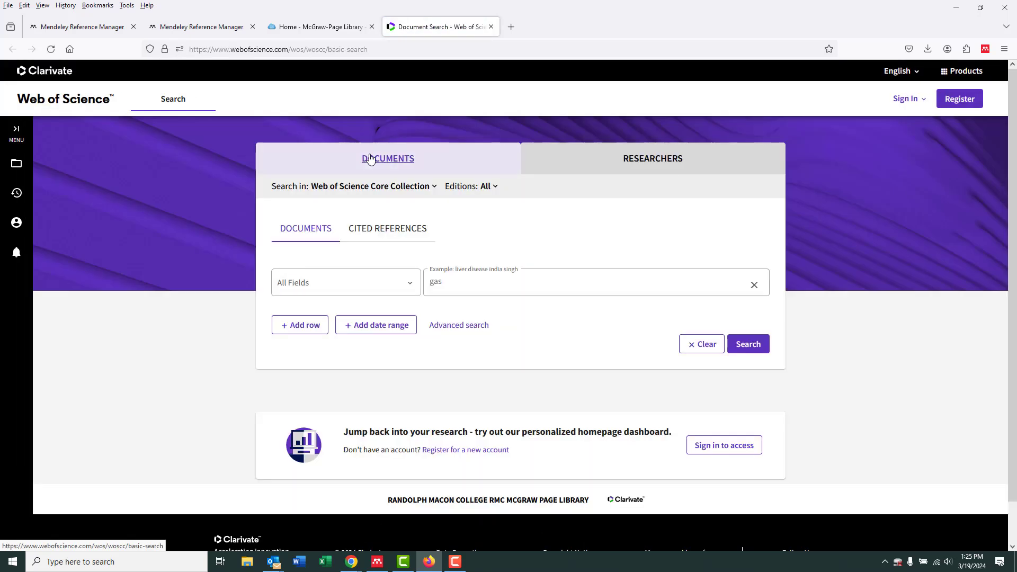
# Step: Search all fields of the Web of Science Core Collection for "gas"
pyautogui.moveTo(451, 284); pyautogui.dragTo(413, 283)
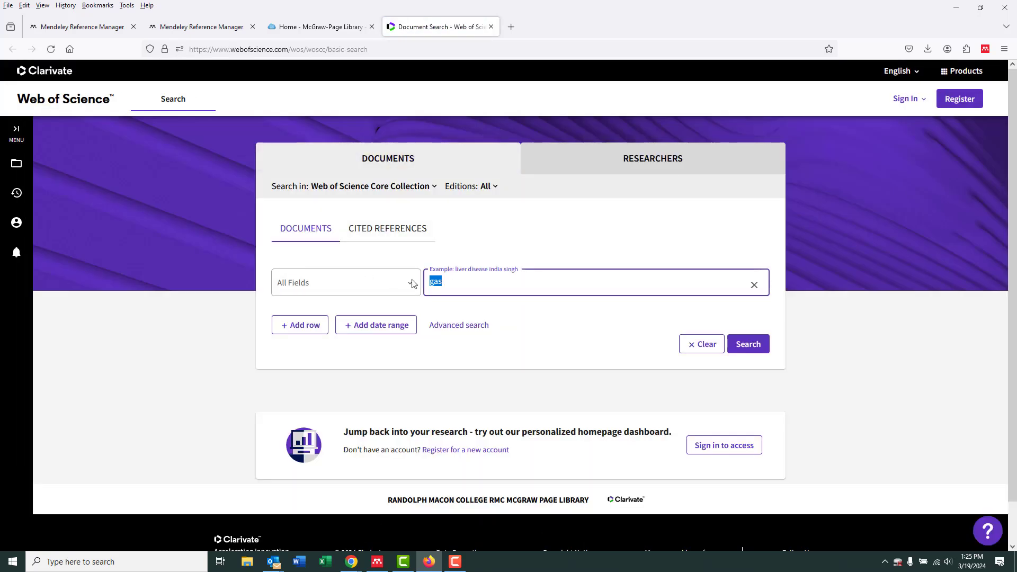
pyautogui.doubleClick(539, 281)
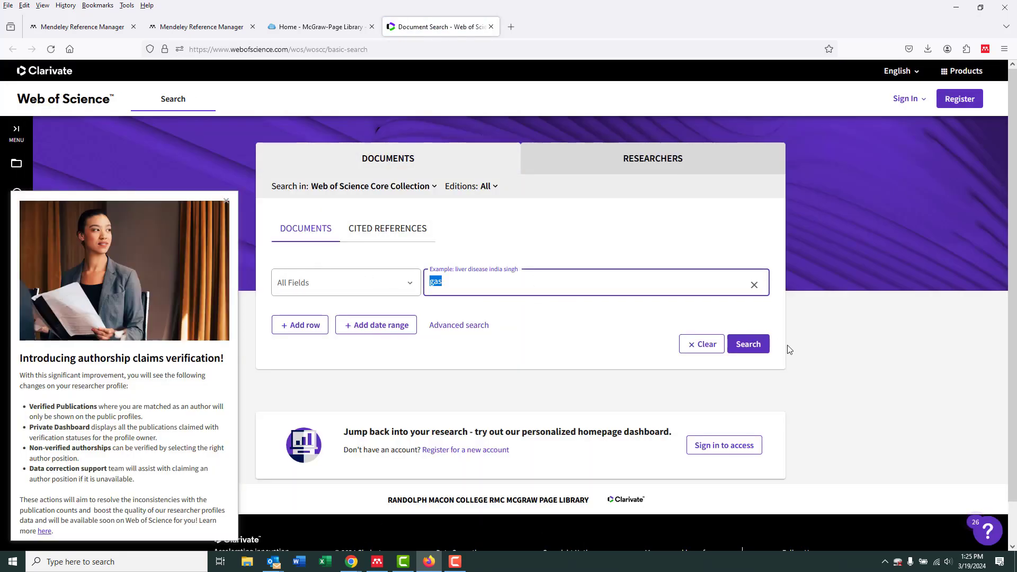
pyautogui.click(748, 344)
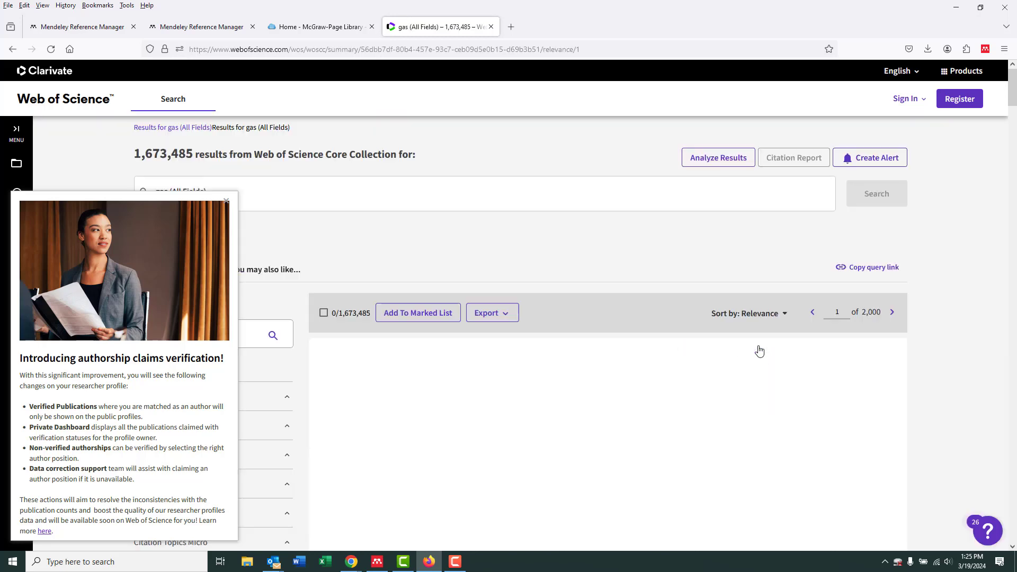
# Step: Open the "Gas-water-rock interactions" record and save its journal article to the library with the Mendeley web importer
pyautogui.scroll(-2, 611, 309)
pyautogui.scroll(-7, 610, 308)
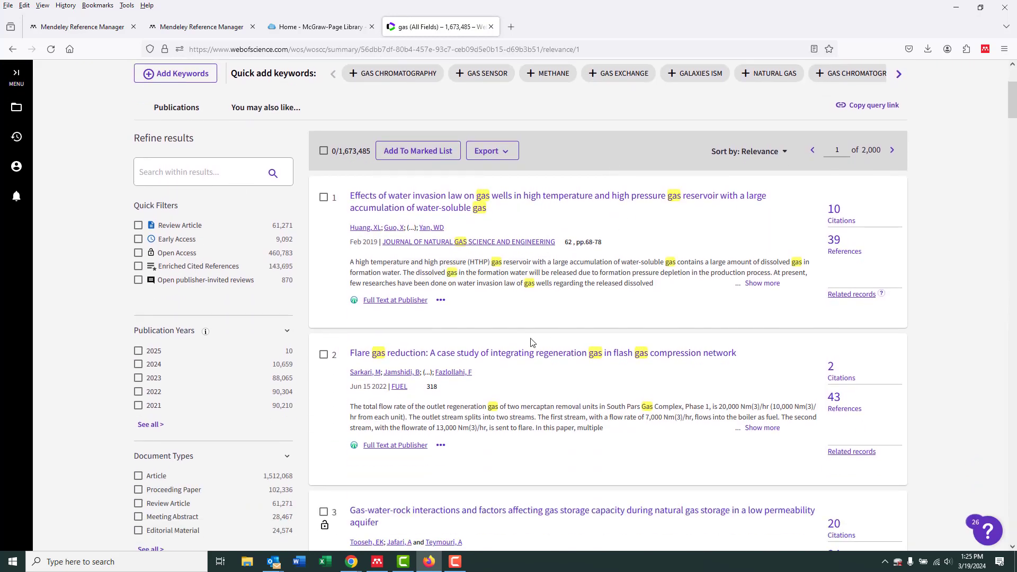
pyautogui.scroll(1, 560, 324)
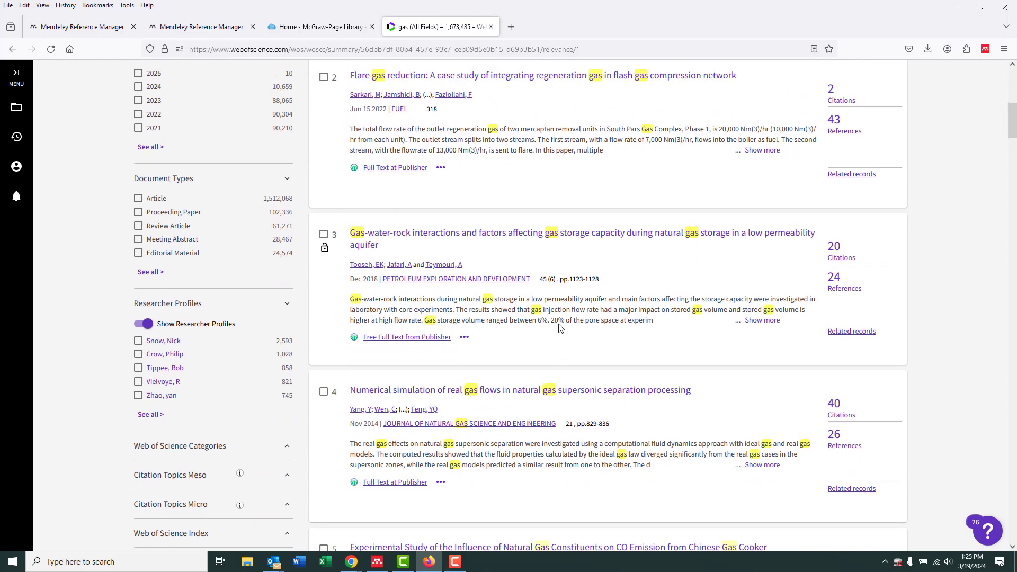
pyautogui.click(488, 239)
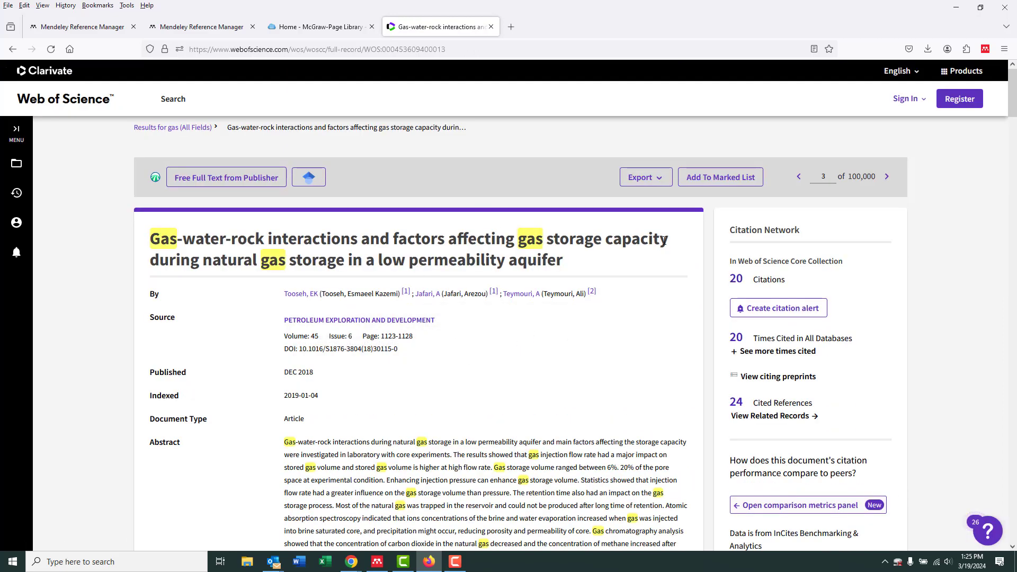
pyautogui.click(985, 50)
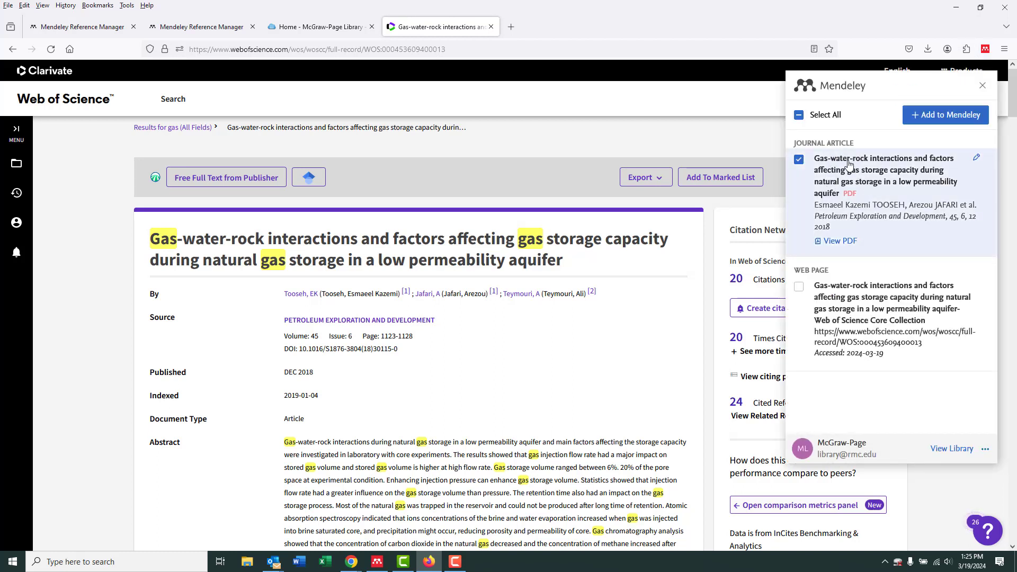
pyautogui.click(942, 118)
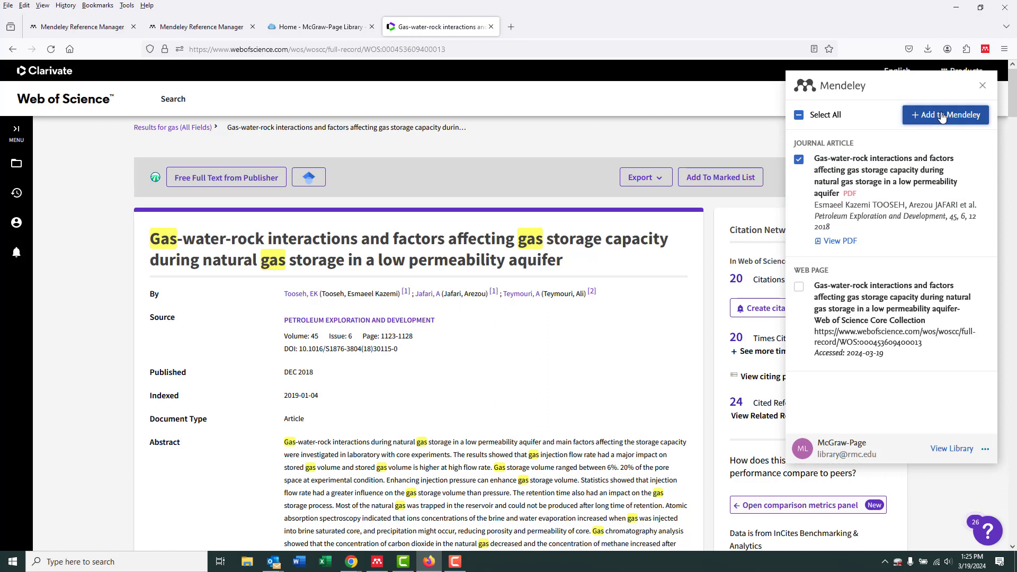
# Step: Return to the Mendeley reference library and create a collection named Gas
pyautogui.click(192, 27)
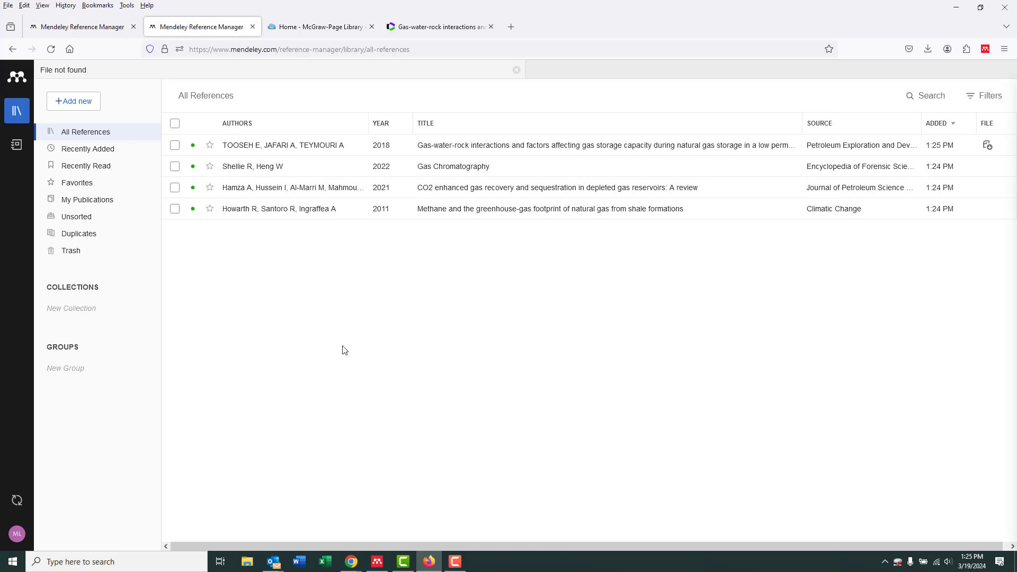
pyautogui.click(72, 309)
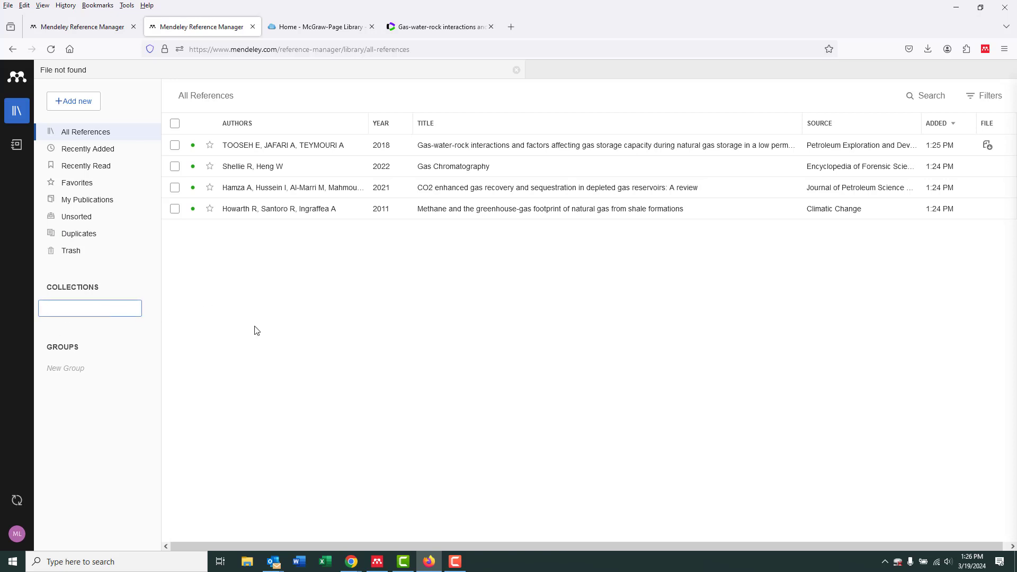
pyautogui.press('Return')
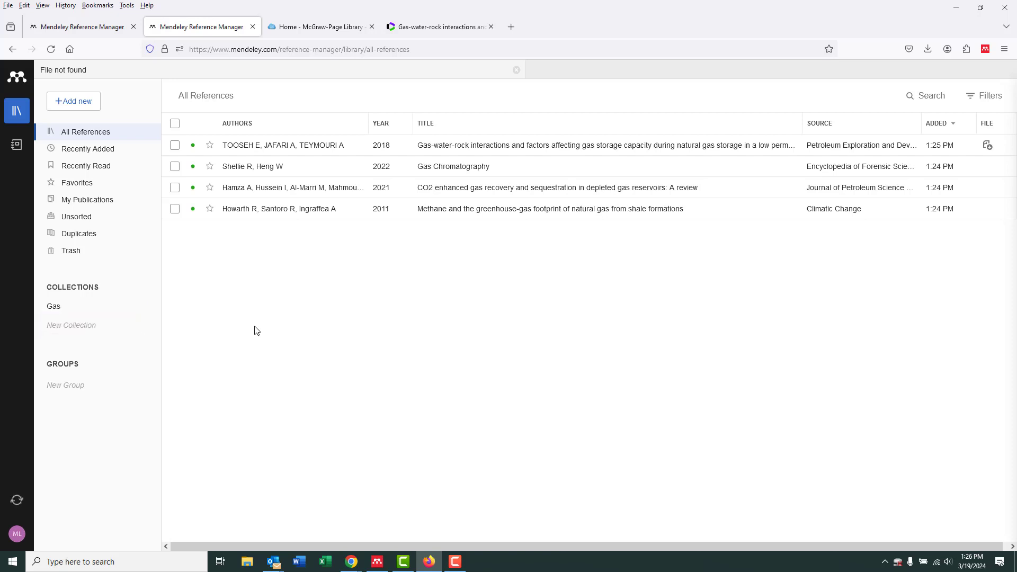
# Step: Add the "Gas-water-rock interactions" reference to the Gas collection
pyautogui.click(176, 146)
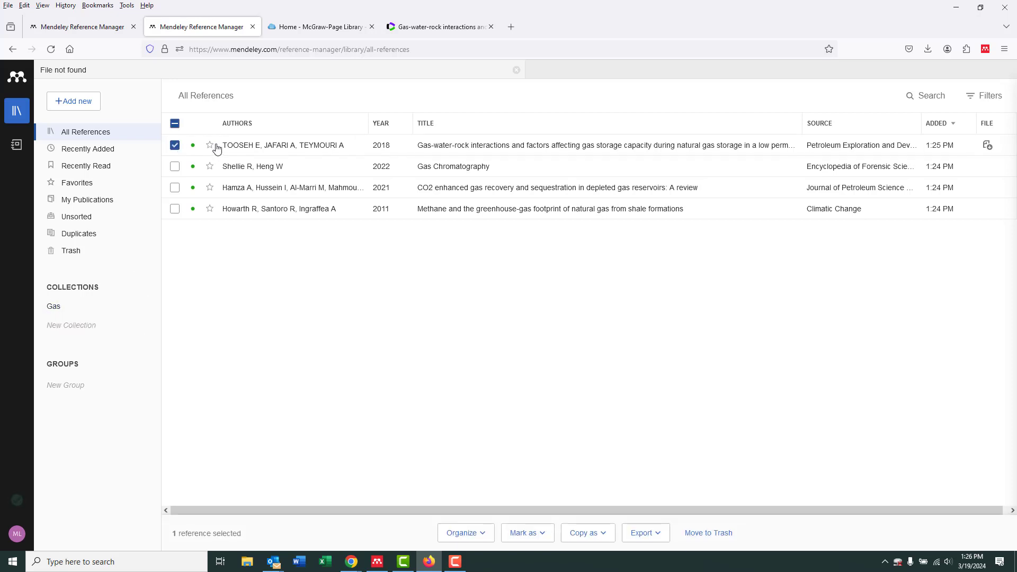
pyautogui.click(485, 536)
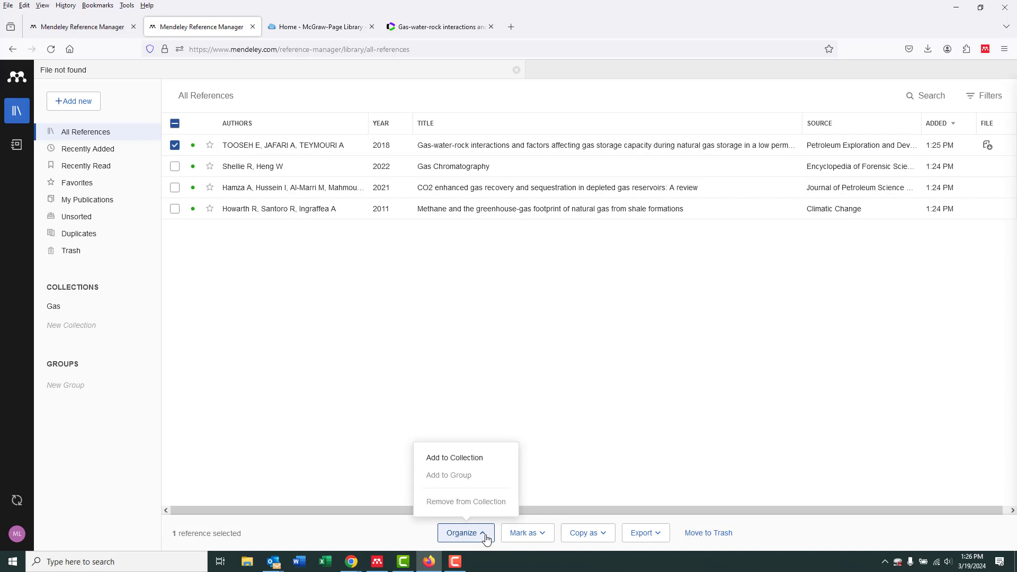
pyautogui.click(473, 456)
pyautogui.click(411, 208)
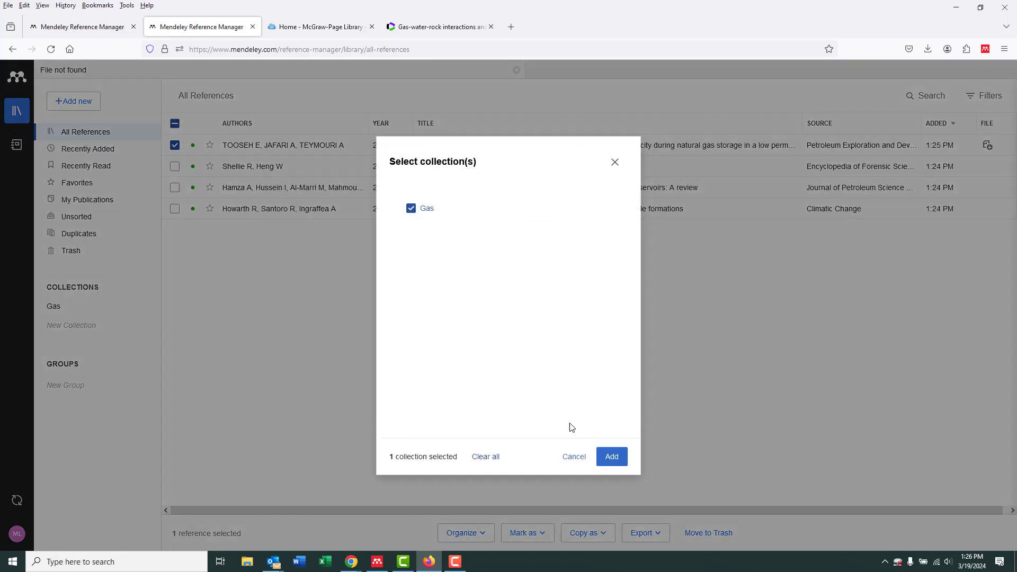
pyautogui.click(611, 455)
# Step: Select the three remaining references too, add the whole selection to the Gas collection, and open that collection
pyautogui.click(176, 167)
pyautogui.click(175, 187)
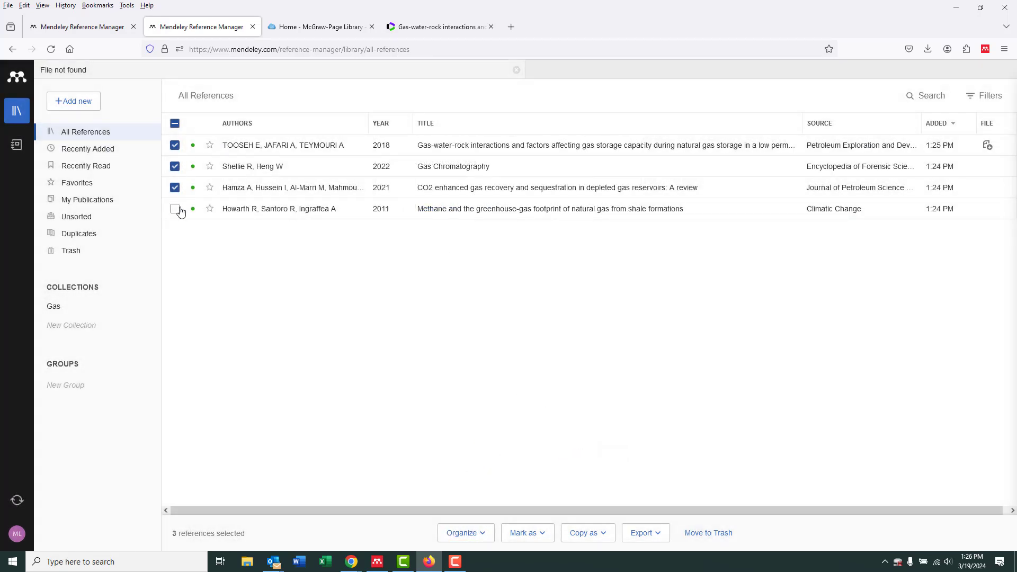
pyautogui.click(175, 209)
pyautogui.click(480, 534)
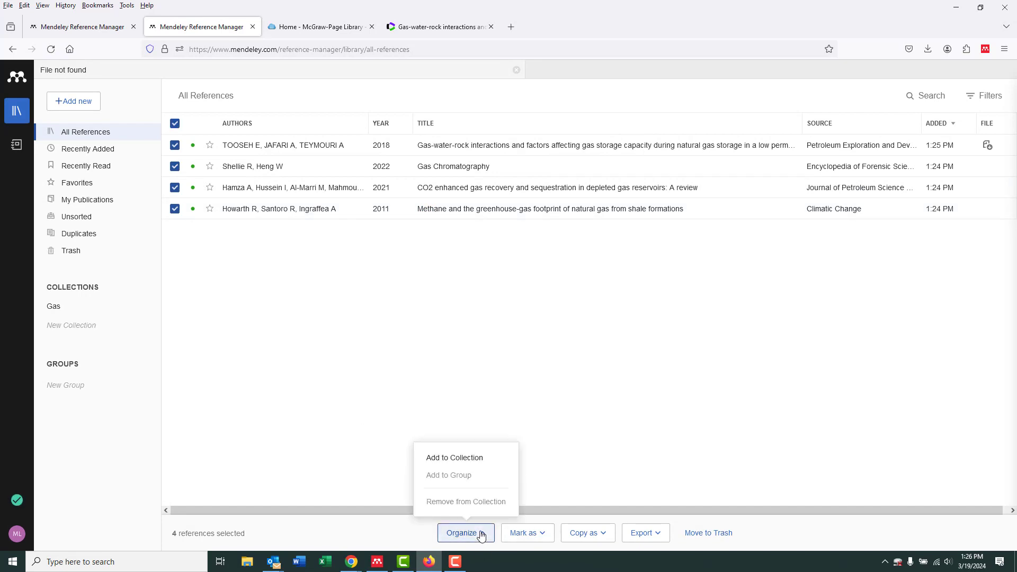
pyautogui.click(478, 457)
pyautogui.click(412, 209)
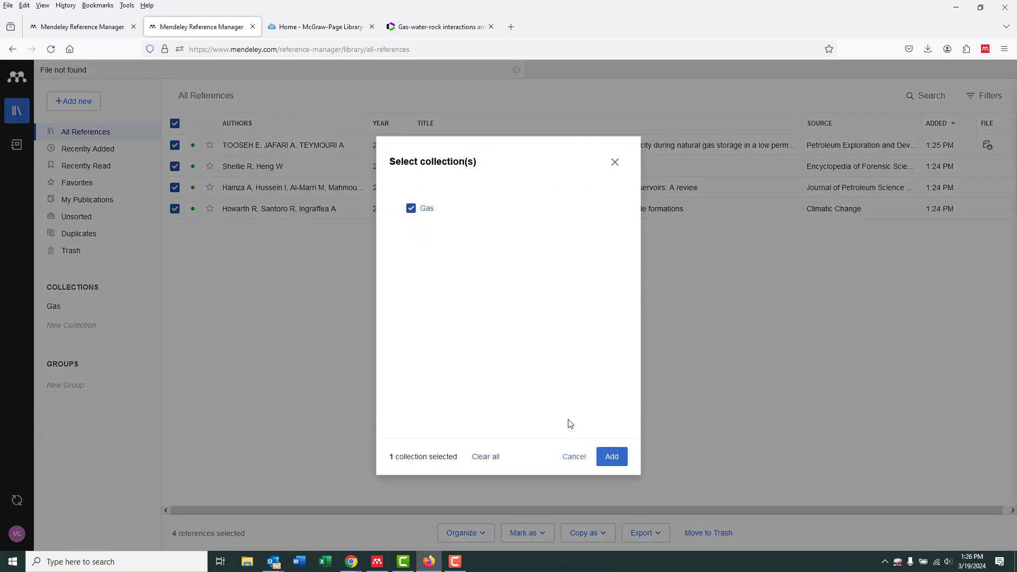
pyautogui.click(611, 454)
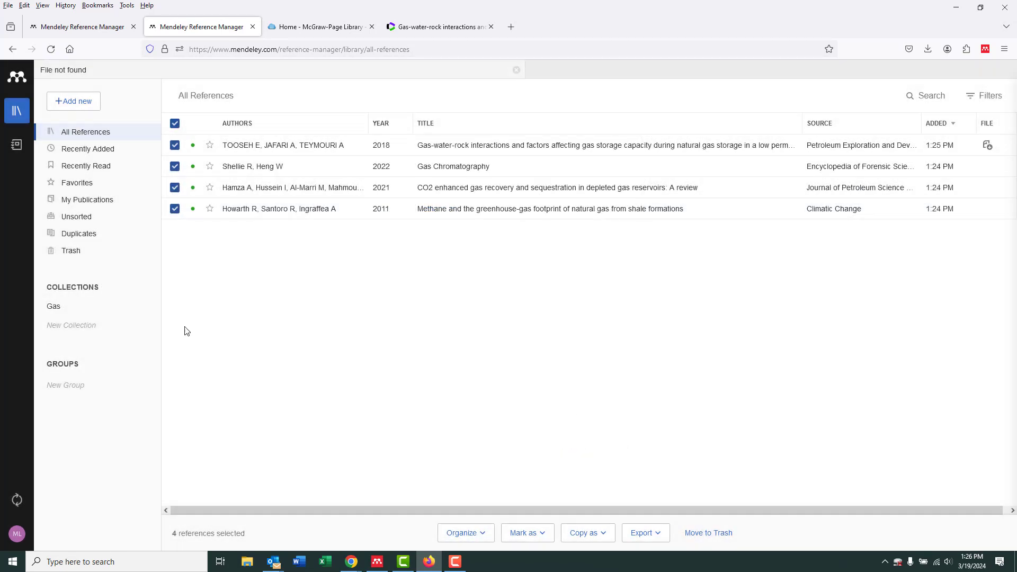
pyautogui.click(53, 306)
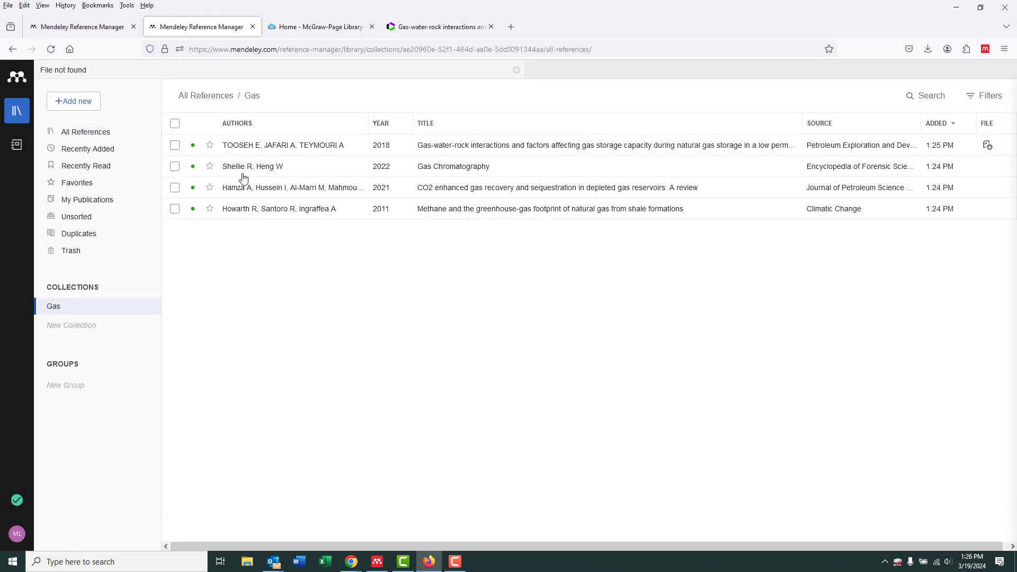
# Step: Create a second collection named Random and return to the list of all references
pyautogui.click(85, 326)
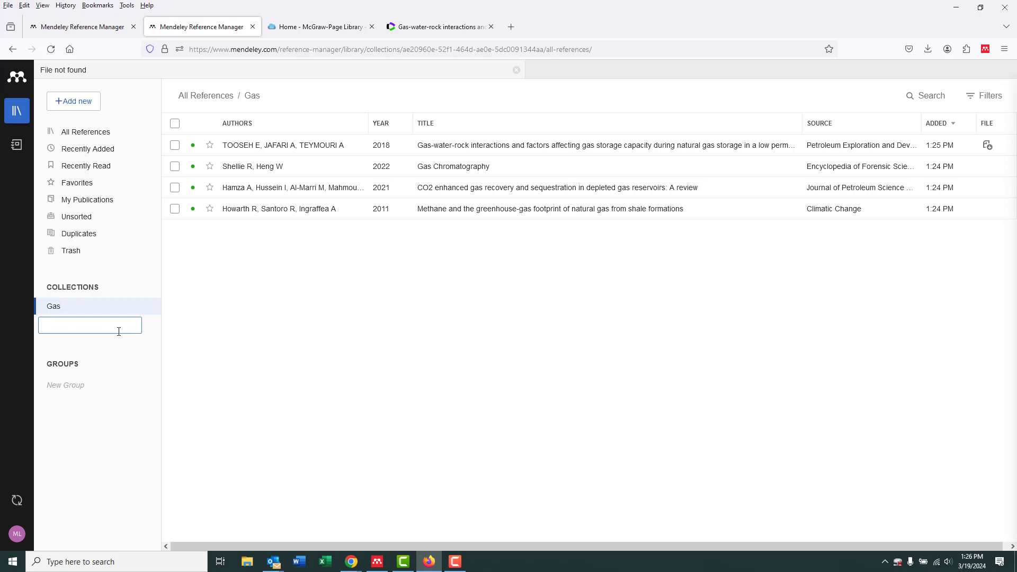
pyautogui.press('Return')
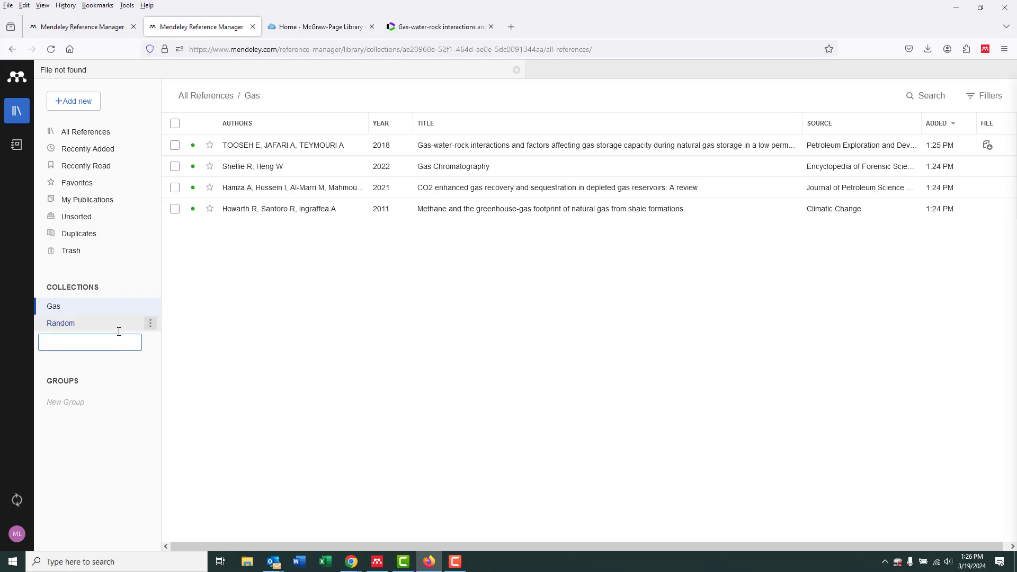
pyautogui.click(108, 136)
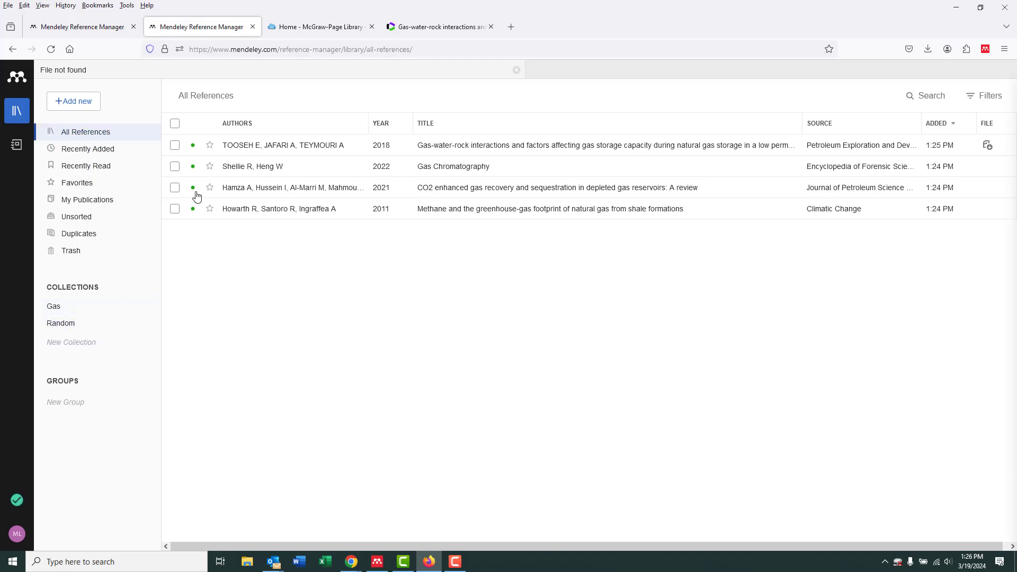
# Step: Add the "CO2 enhanced gas recovery" and "Methane and the greenhouse-gas footprint" references to the Random collection
pyautogui.click(175, 187)
pyautogui.click(175, 209)
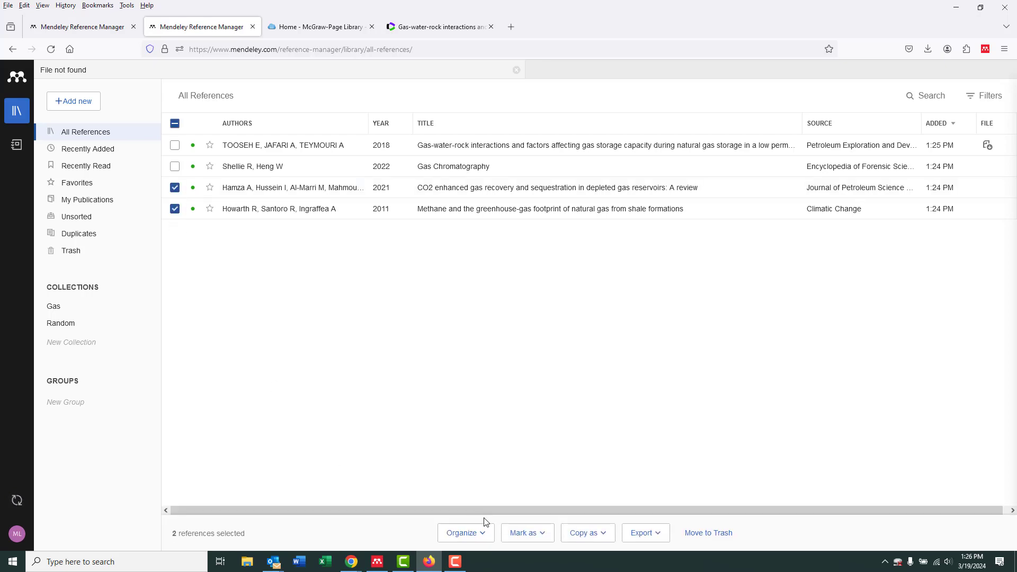
pyautogui.click(478, 533)
pyautogui.click(460, 458)
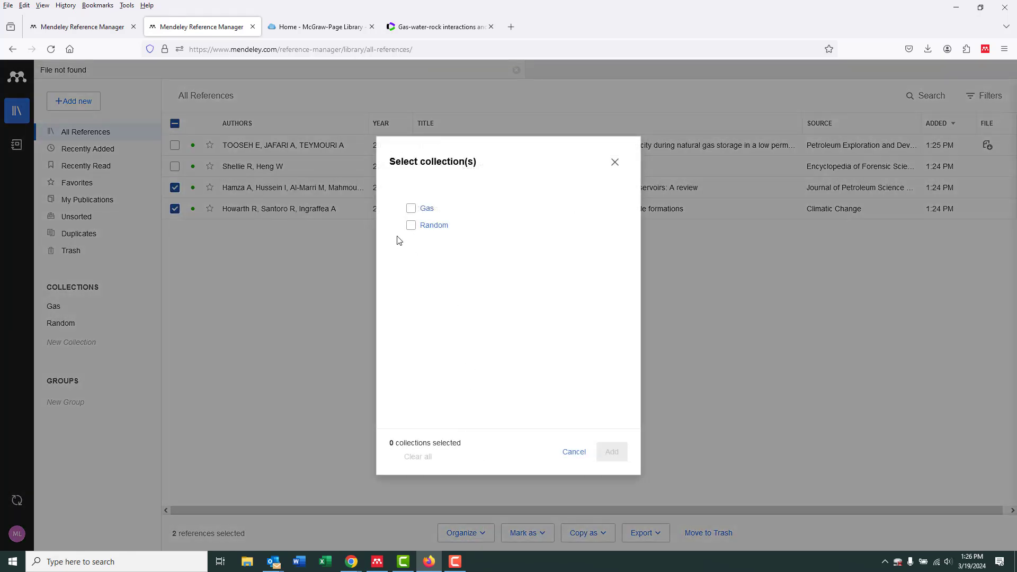
pyautogui.click(411, 227)
pyautogui.click(616, 459)
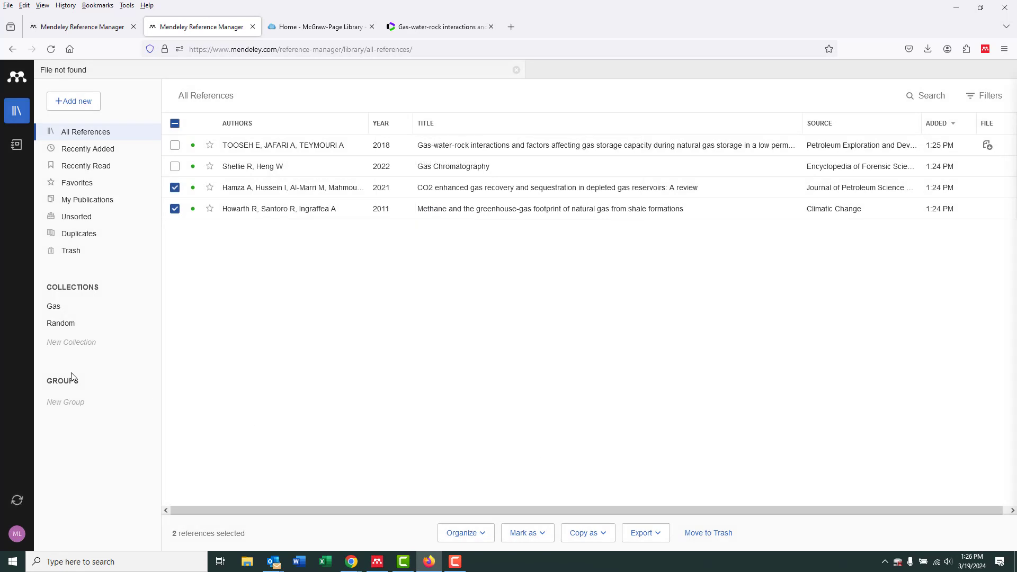
# Step: Check the contents of the Gas and Random collections, and go back to all references
pyautogui.click(74, 312)
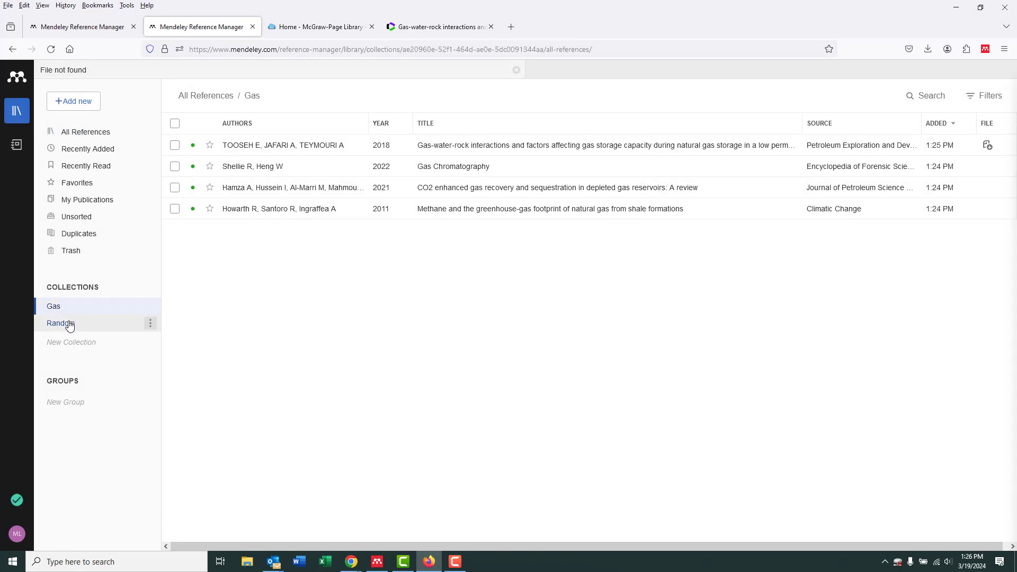
pyautogui.click(73, 324)
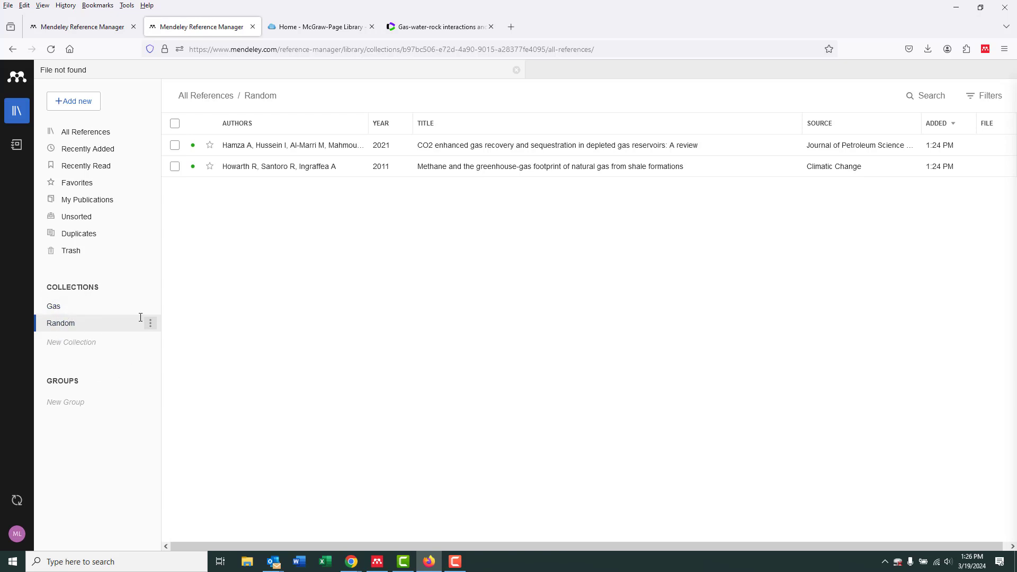
pyautogui.click(100, 134)
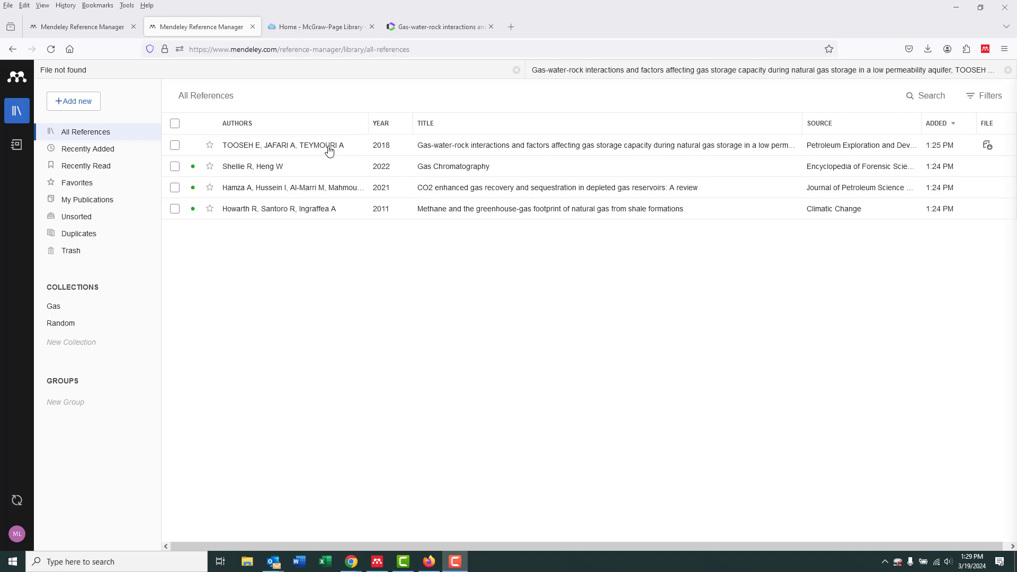
# Step: Open the PDF of the "Gas-water-rock interactions" article in the reader and go to the introduction text on page 1
pyautogui.click(328, 148)
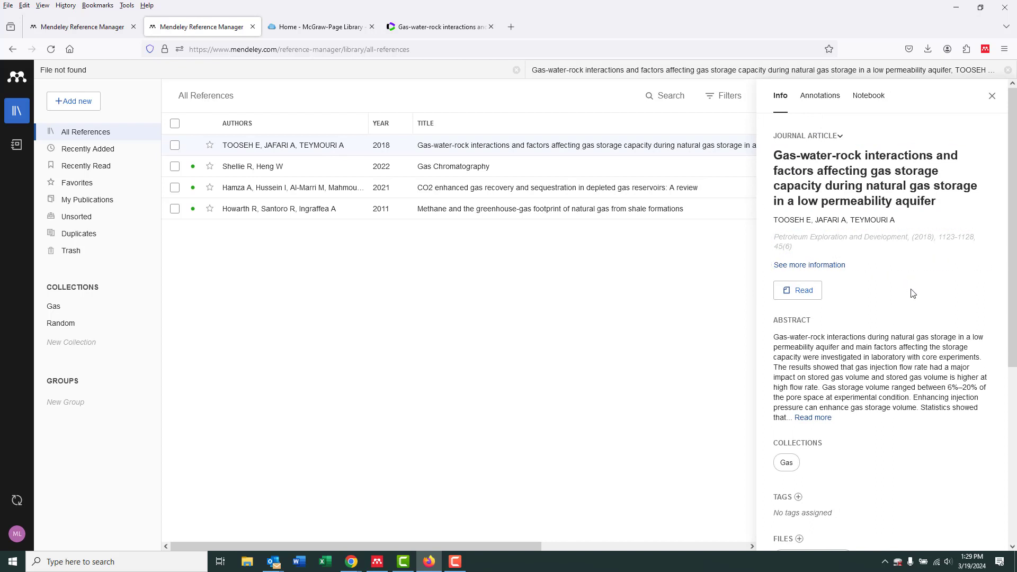
pyautogui.click(803, 297)
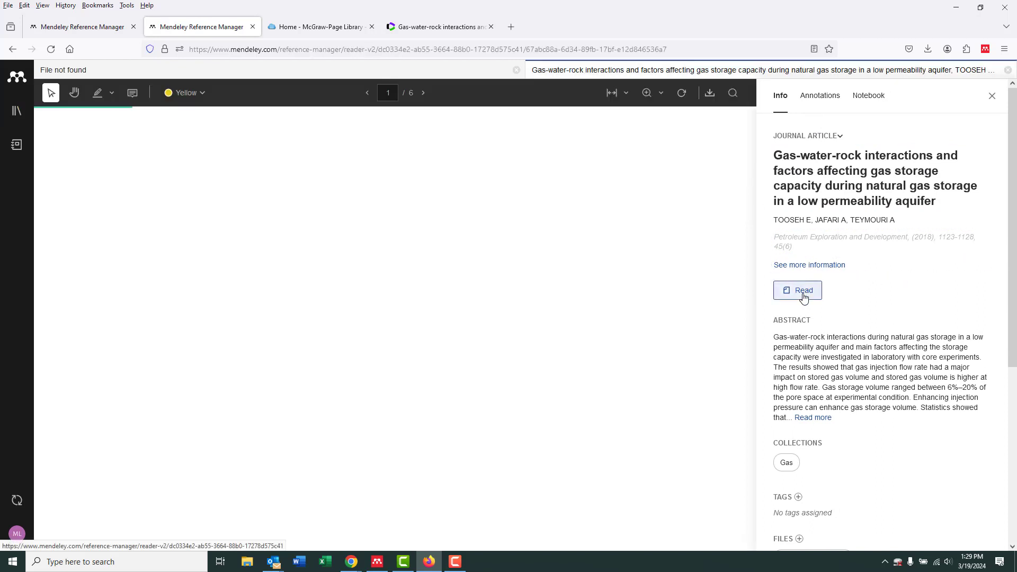
pyautogui.scroll(-10, 476, 307)
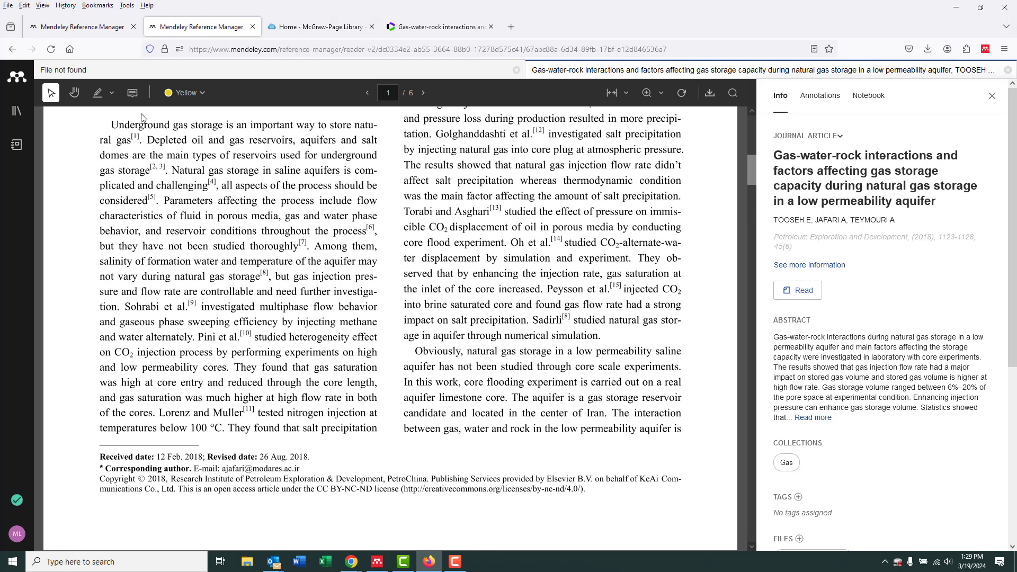
# Step: Highlight in yellow the line starting "Obviously, natural gas storage" and the two lines starting "In this work, core flooding experiment"
pyautogui.click(99, 94)
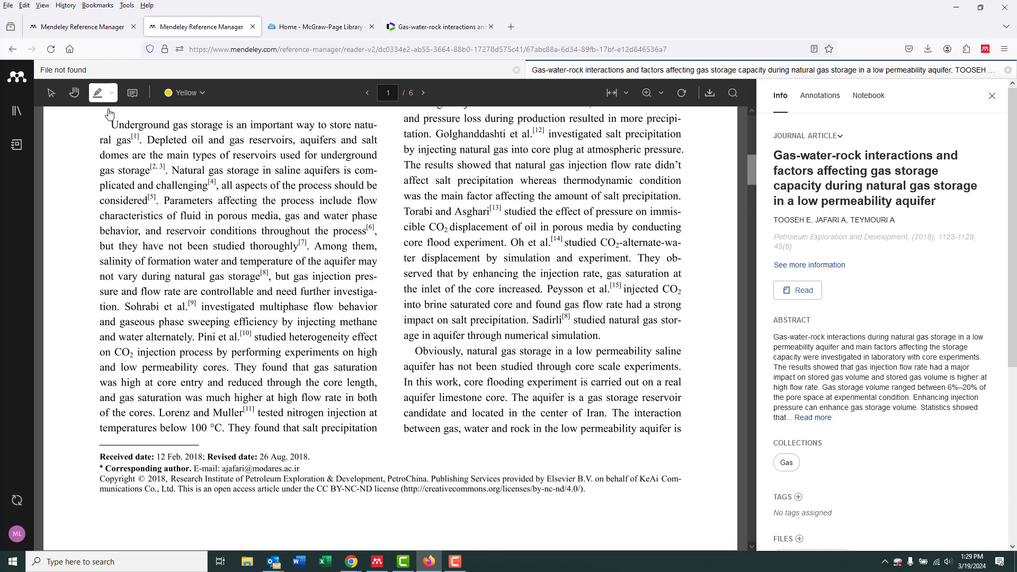
pyautogui.moveTo(417, 350); pyautogui.dragTo(674, 359)
pyautogui.moveTo(531, 392); pyautogui.dragTo(678, 401)
pyautogui.scroll(-4, 252, 328)
pyautogui.scroll(3, 259, 214)
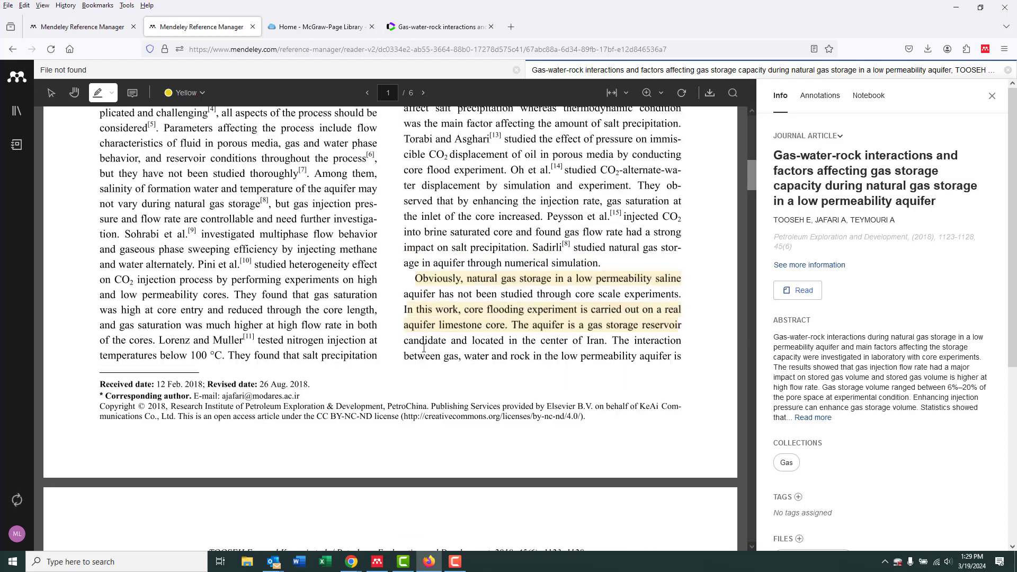
# Step: Place a sticky note on the highlighted text of page 1 with the comment "This is very interesting!"
pyautogui.click(133, 93)
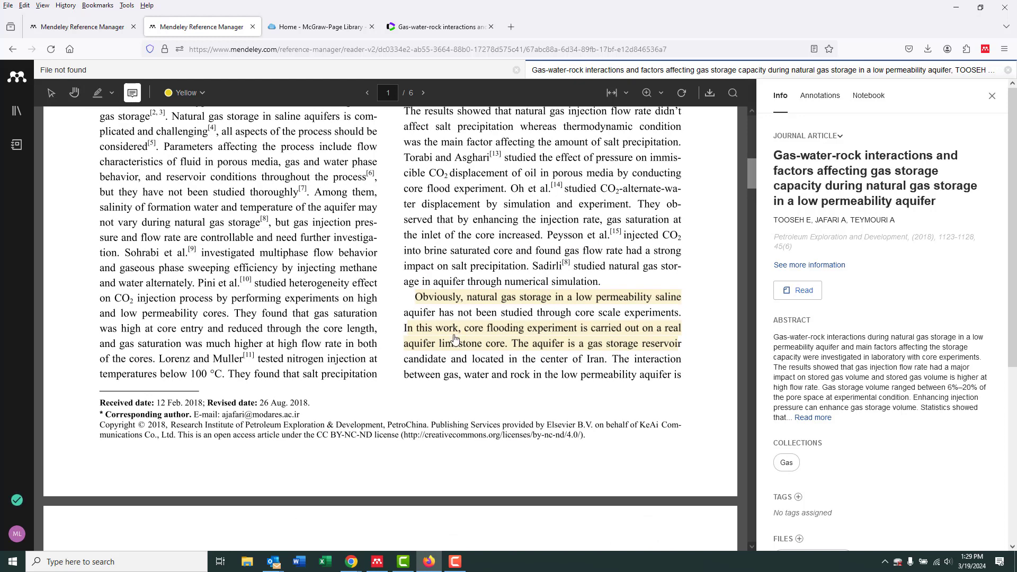
pyautogui.click(526, 342)
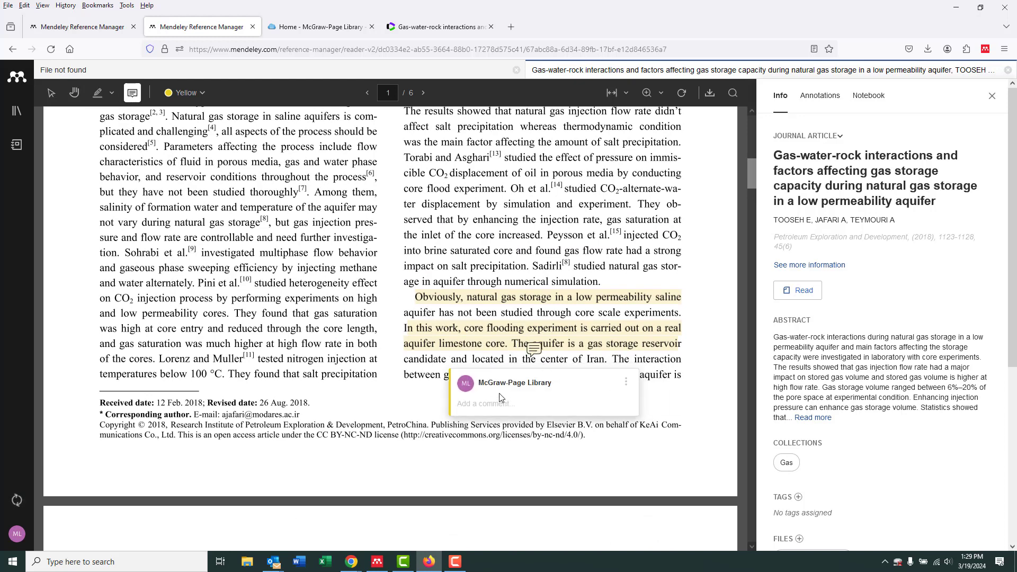
pyautogui.write('This is very interesting!')
pyautogui.click(673, 421)
# Step: Place a sticky note on page 2, at the end of the numbered experimental procedure paragraph, with the comment "So helpful!"
pyautogui.scroll(-15, 337, 432)
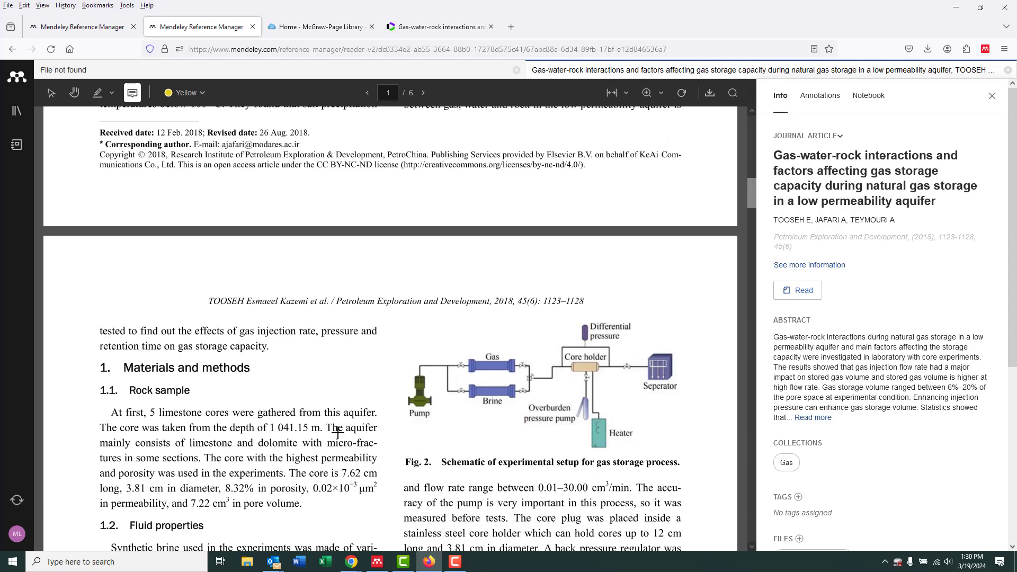
pyautogui.scroll(-1, 337, 433)
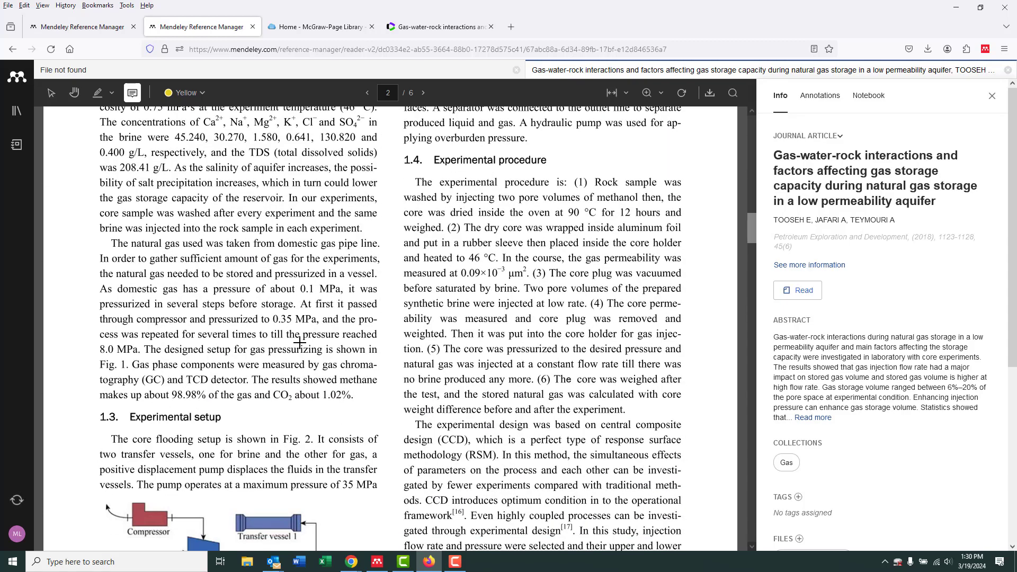
pyautogui.click(463, 409)
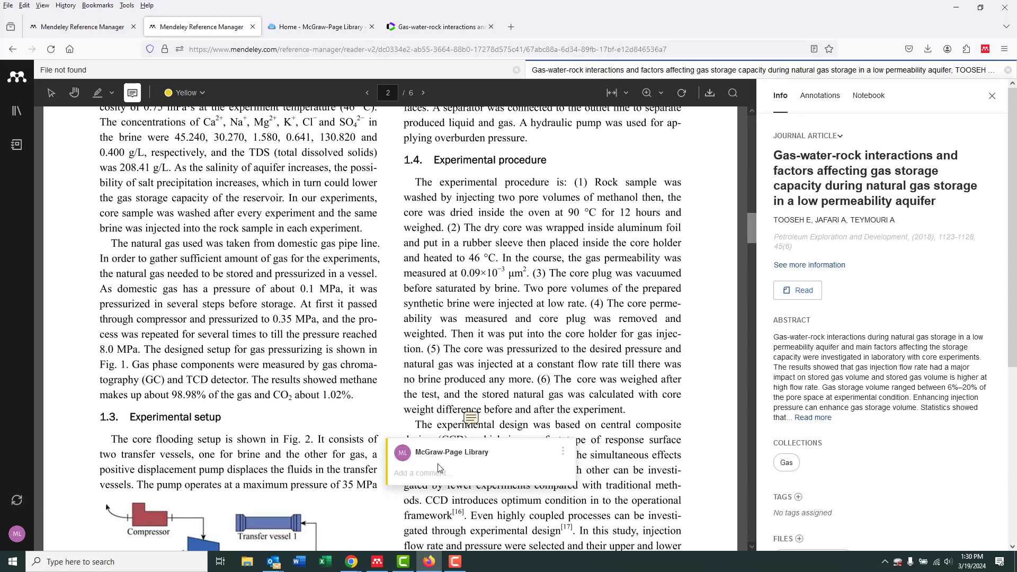
pyautogui.write('So helpful!')
pyautogui.click(672, 470)
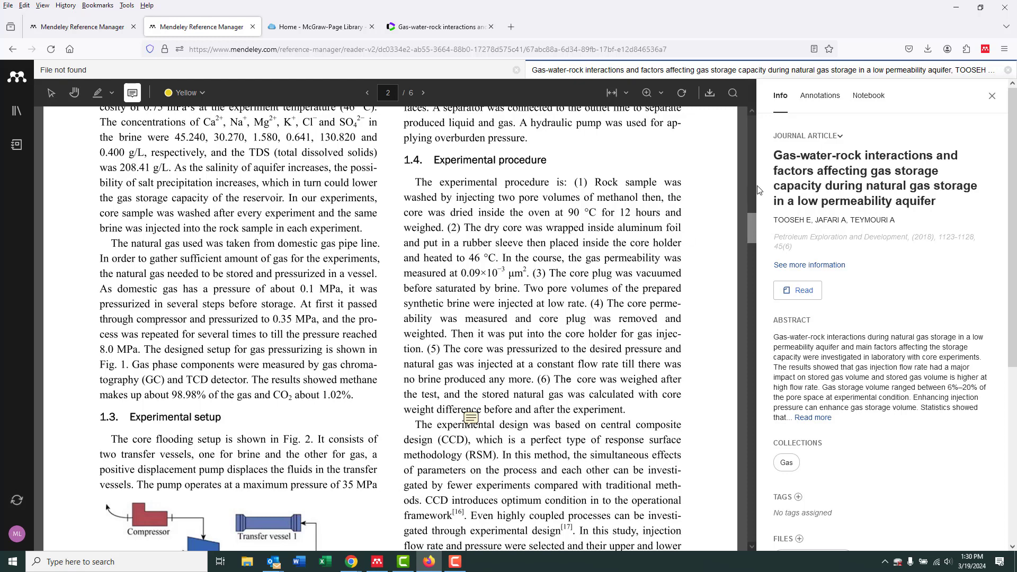
# Step: Review the article's annotations, jump to the "This is very interesting!" comment, and close the side panel
pyautogui.click(823, 99)
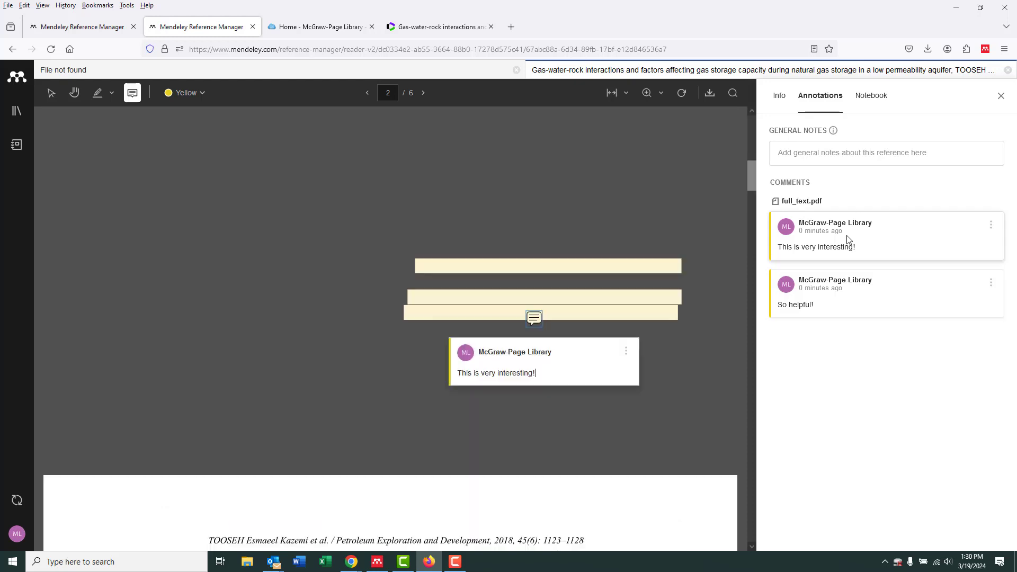
pyautogui.click(849, 241)
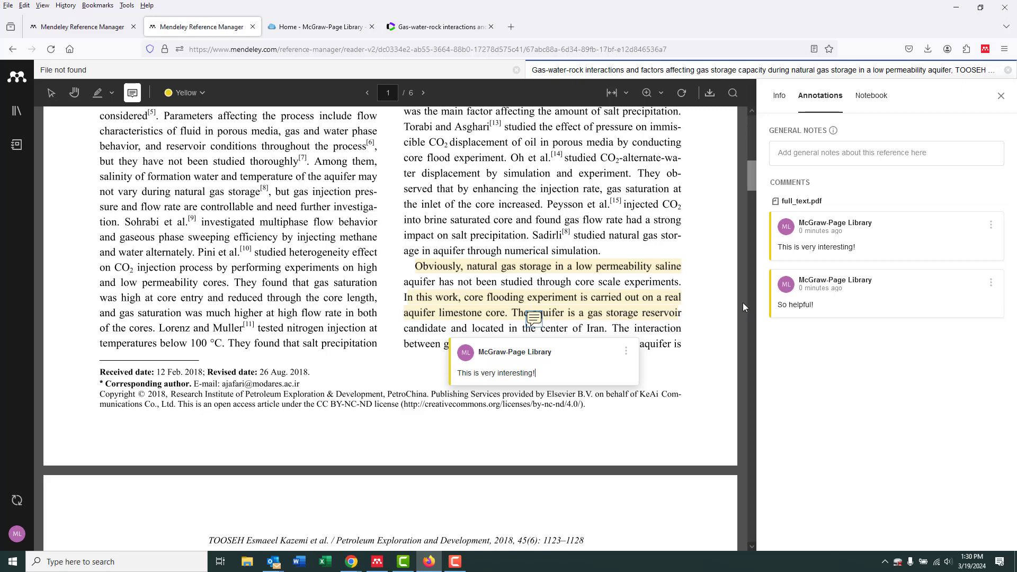
pyautogui.click(1001, 95)
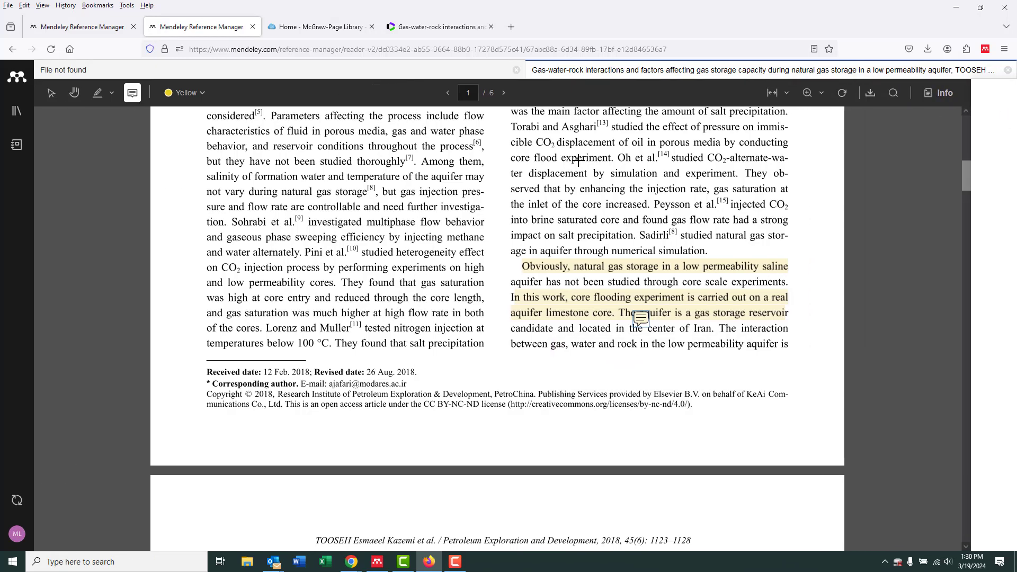
# Step: Return to the library and show the bibliographic details of the "Gas-water-rock interactions" reference
pyautogui.click(18, 112)
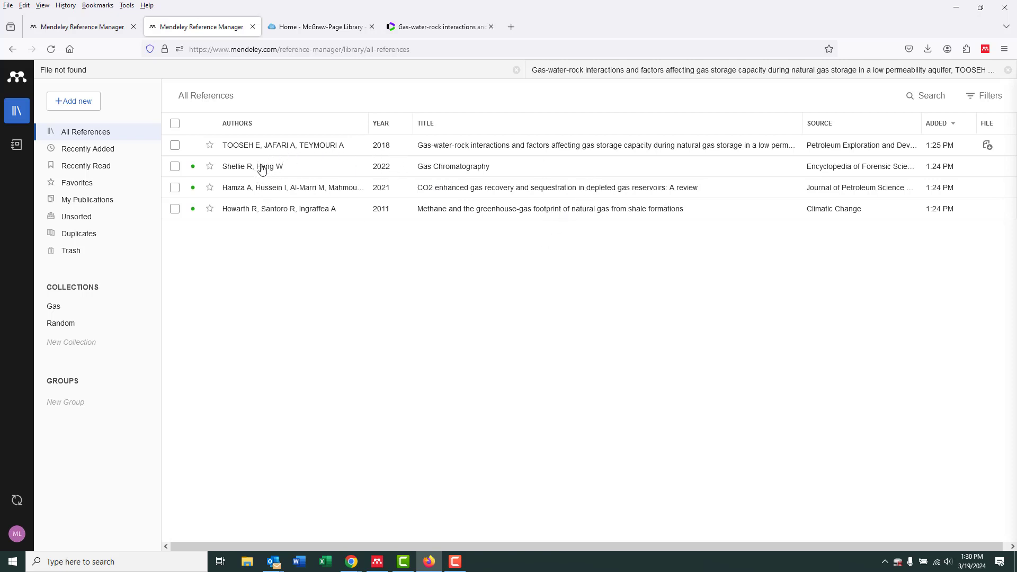
pyautogui.click(285, 151)
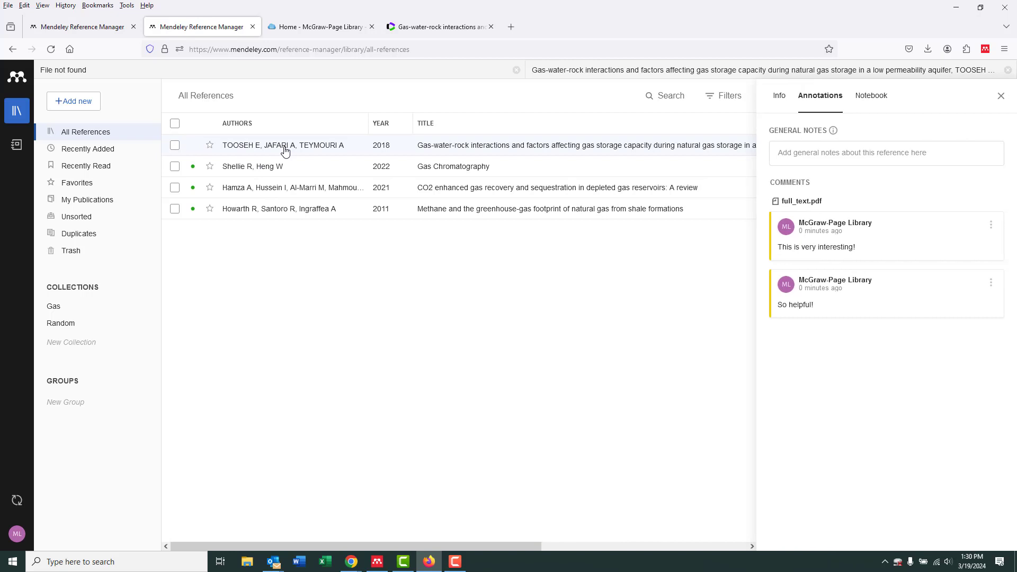
pyautogui.click(779, 99)
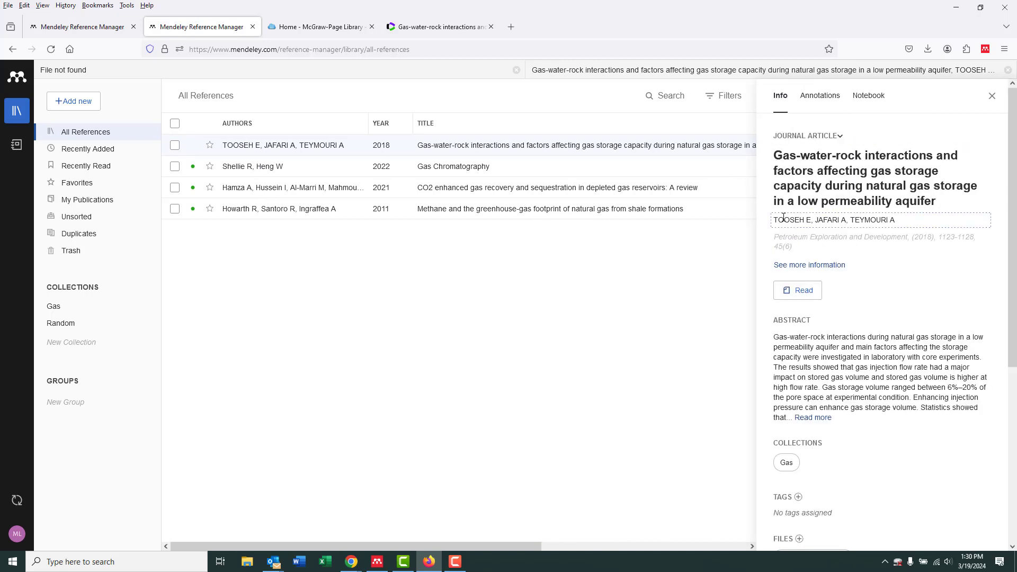
# Step: Edit the reference's author list so that all three surnames have only their first letter capitalized
pyautogui.moveTo(781, 219); pyautogui.dragTo(895, 222)
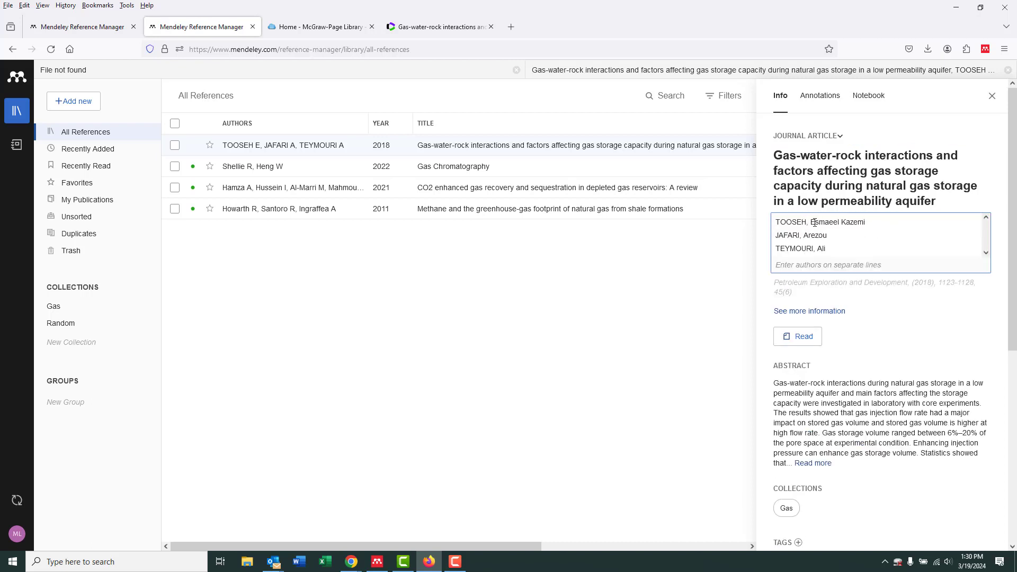
pyautogui.scroll(-3, 851, 295)
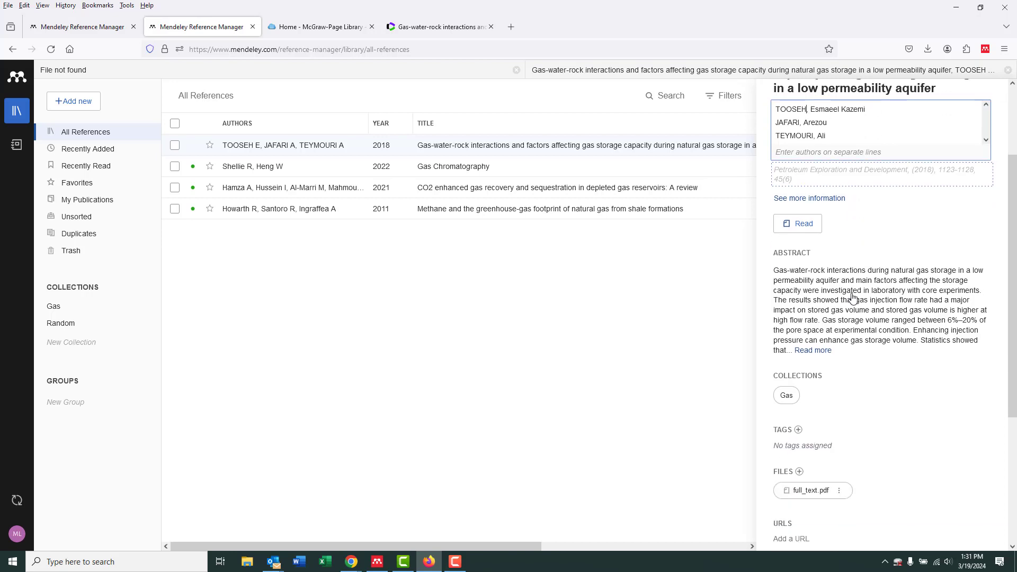
pyautogui.scroll(3, 831, 198)
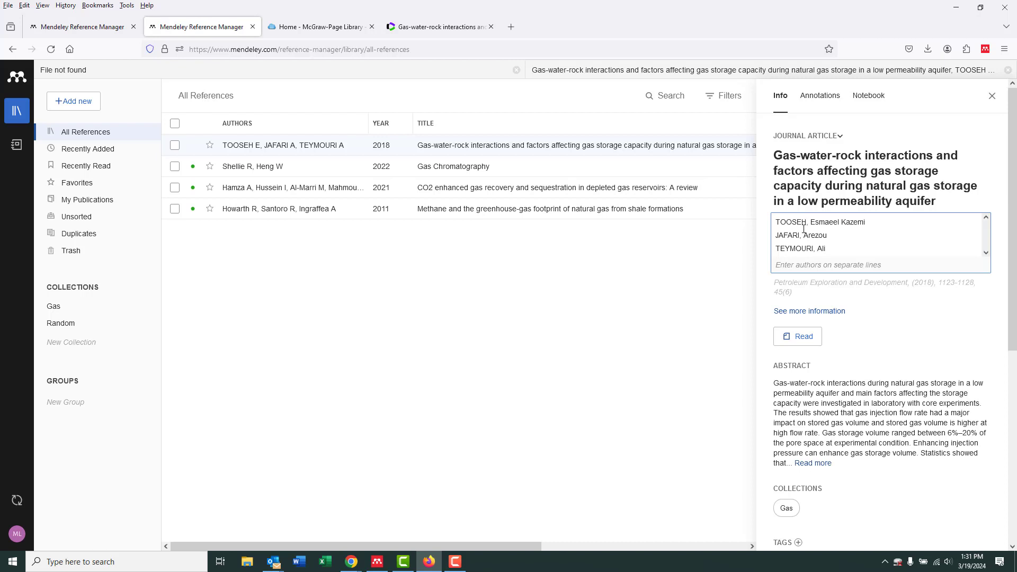
pyautogui.moveTo(807, 223); pyautogui.dragTo(787, 224)
pyautogui.write('ooseh')
pyautogui.moveTo(798, 235); pyautogui.dragTo(780, 235)
pyautogui.write('afari')
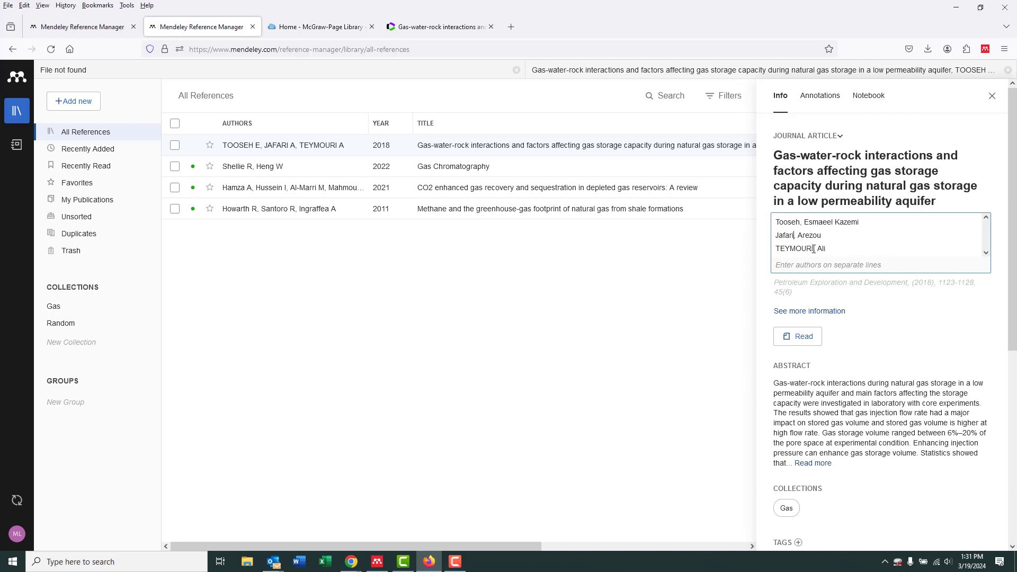
pyautogui.moveTo(814, 249); pyautogui.dragTo(789, 249)
pyautogui.write('eymouri')
pyautogui.scroll(-5, 894, 408)
pyautogui.scroll(-1, 895, 408)
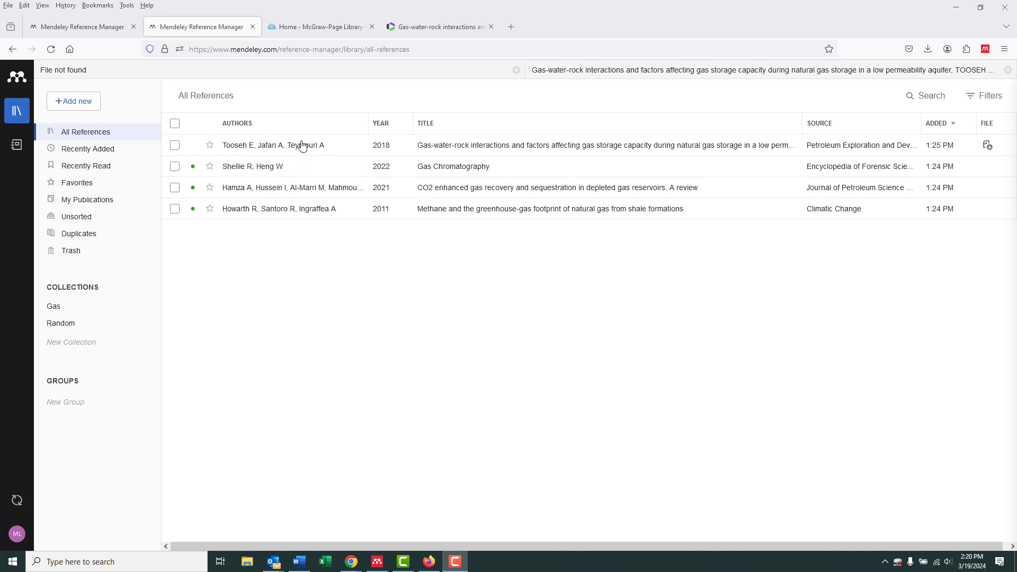
# Step: View the Gas collection and the Random collection once more, and return to the full reference list
pyautogui.click(62, 312)
pyautogui.click(61, 325)
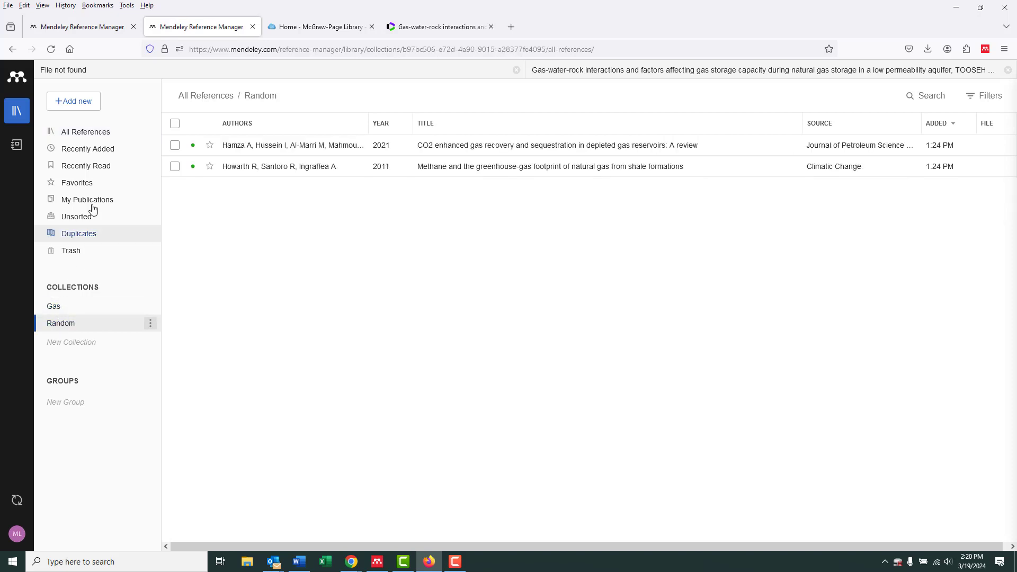
pyautogui.click(100, 137)
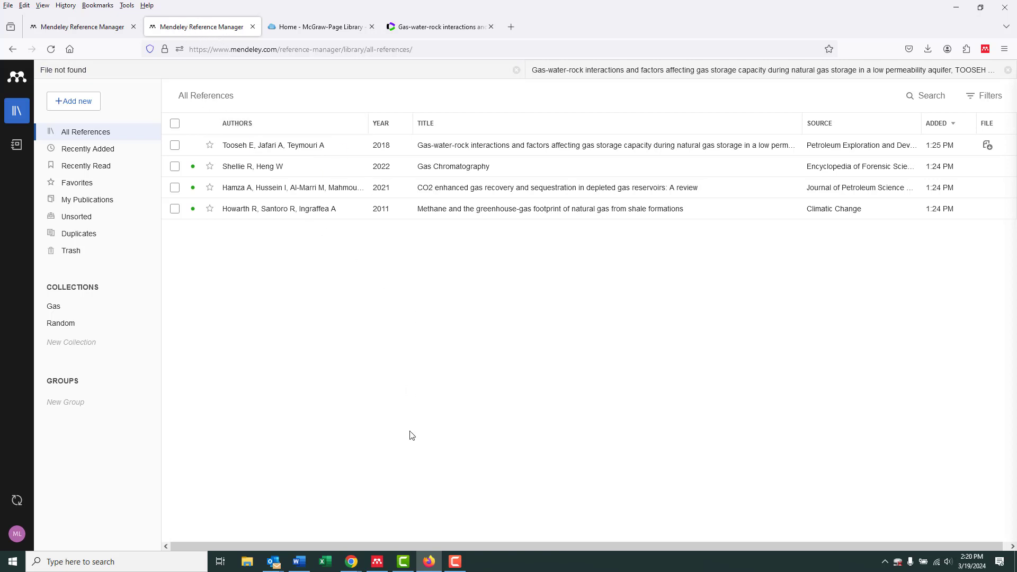
# Step: Switch to the desktop Mendeley Reference Manager and launch Microsoft Word
pyautogui.click(377, 563)
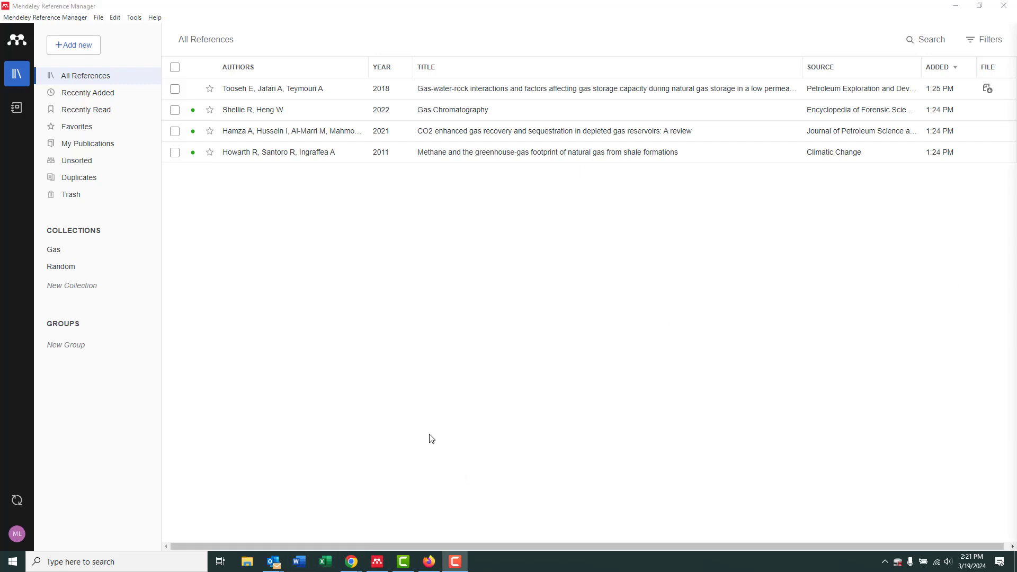
pyautogui.click(300, 562)
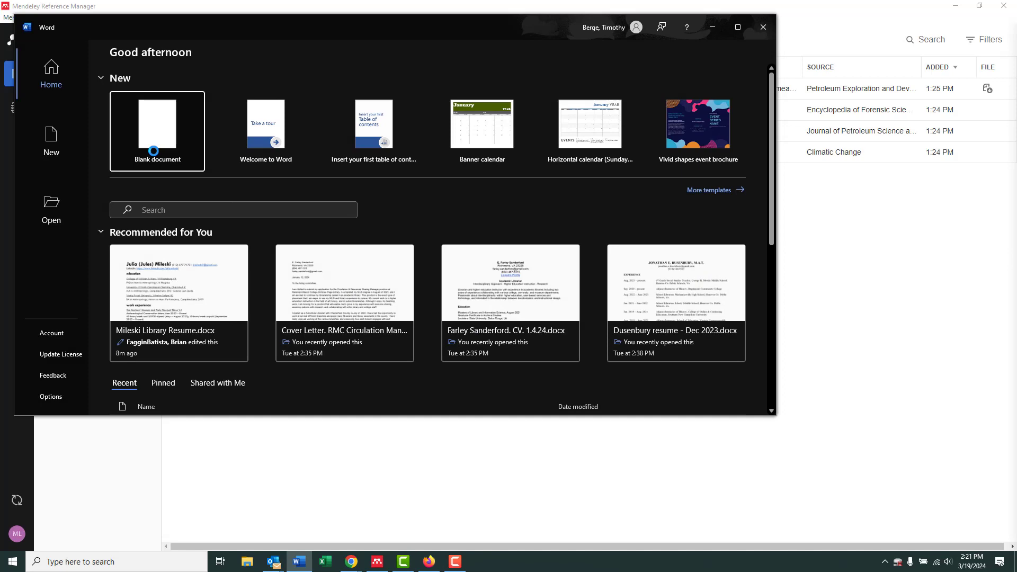
# Step: Create a blank document in a maximized window and enter the text "Very interesting information"
pyautogui.click(154, 151)
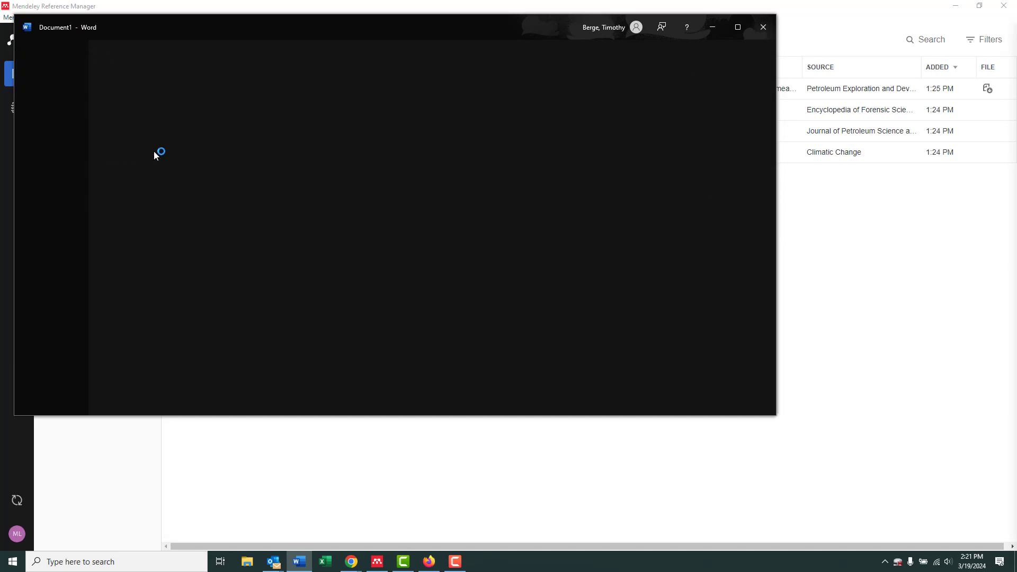
pyautogui.click(735, 27)
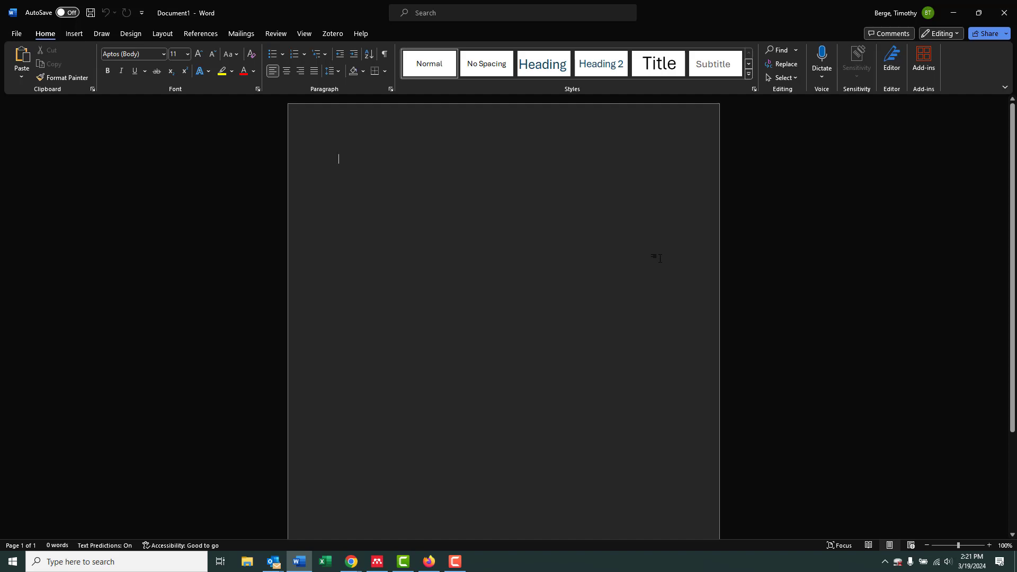
pyautogui.write('Very inte')
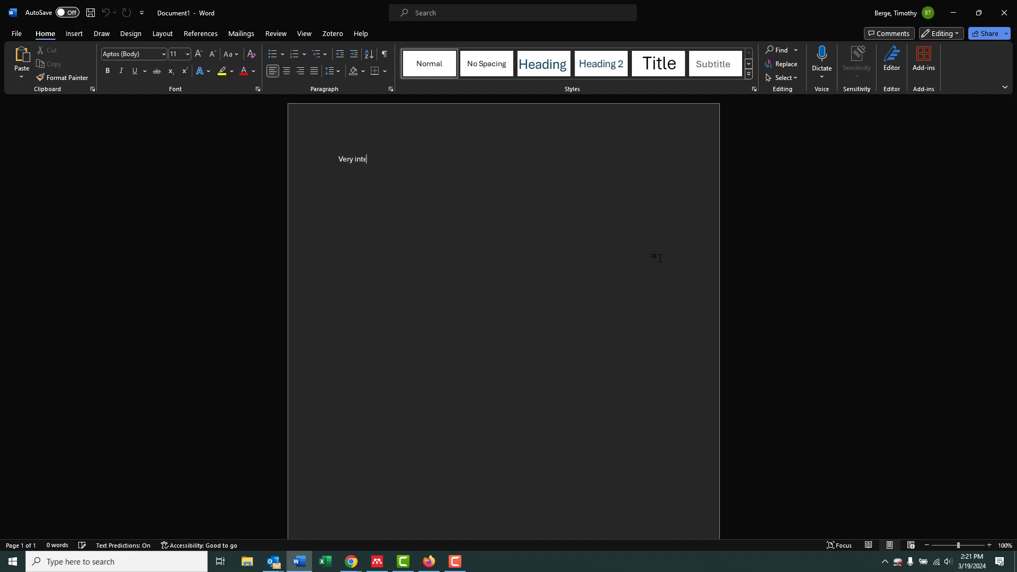
pyautogui.write('resting information')
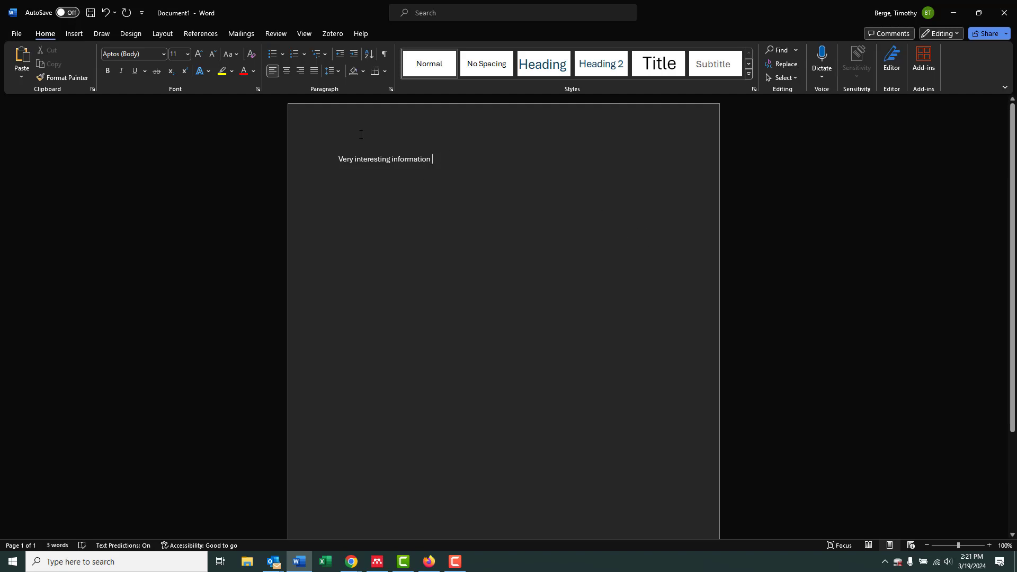
# Step: Open Mendeley Cite and look through the citation styles it offers, then return to its reference list without changing the style
pyautogui.click(204, 34)
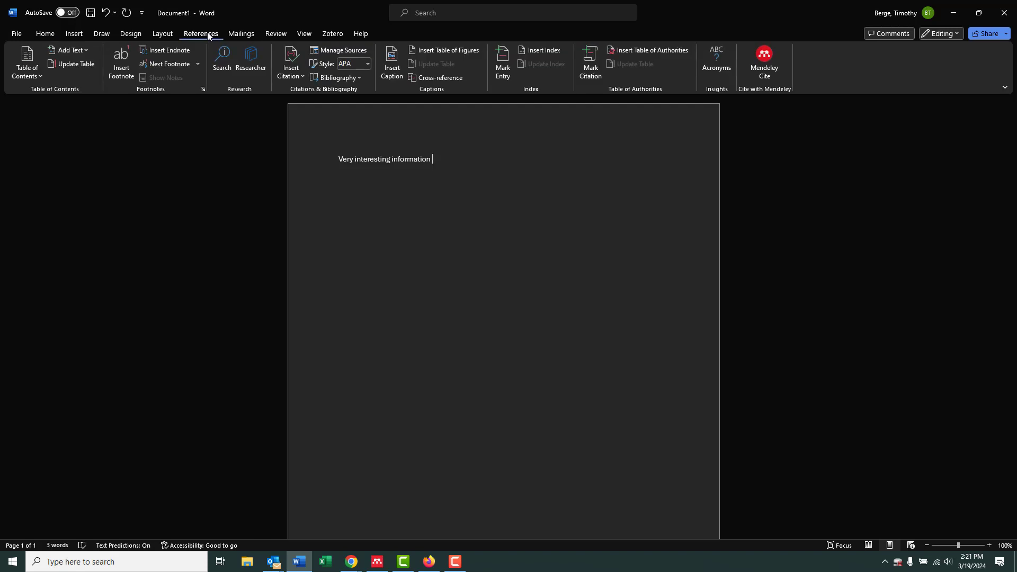
pyautogui.click(765, 70)
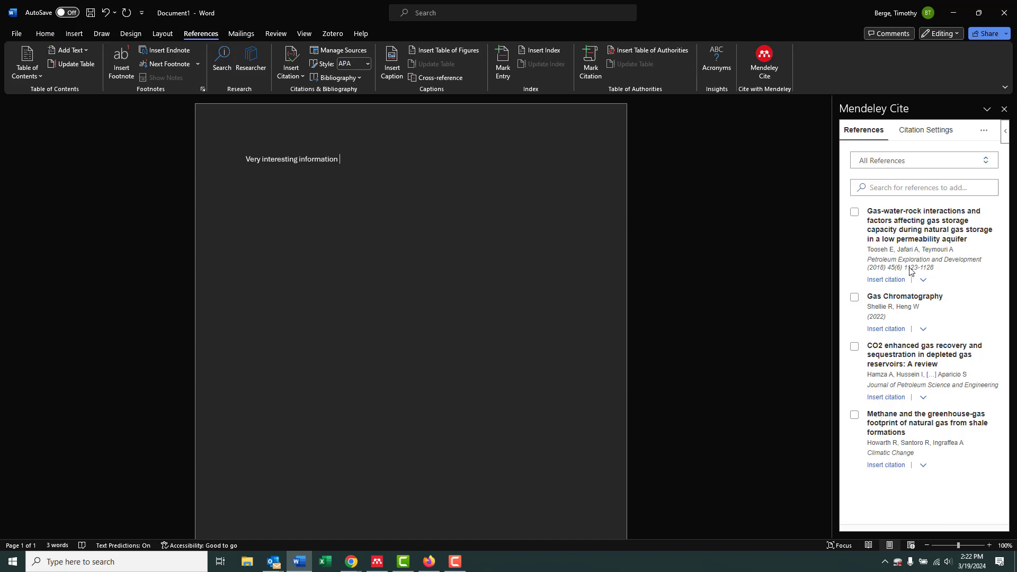
pyautogui.click(918, 139)
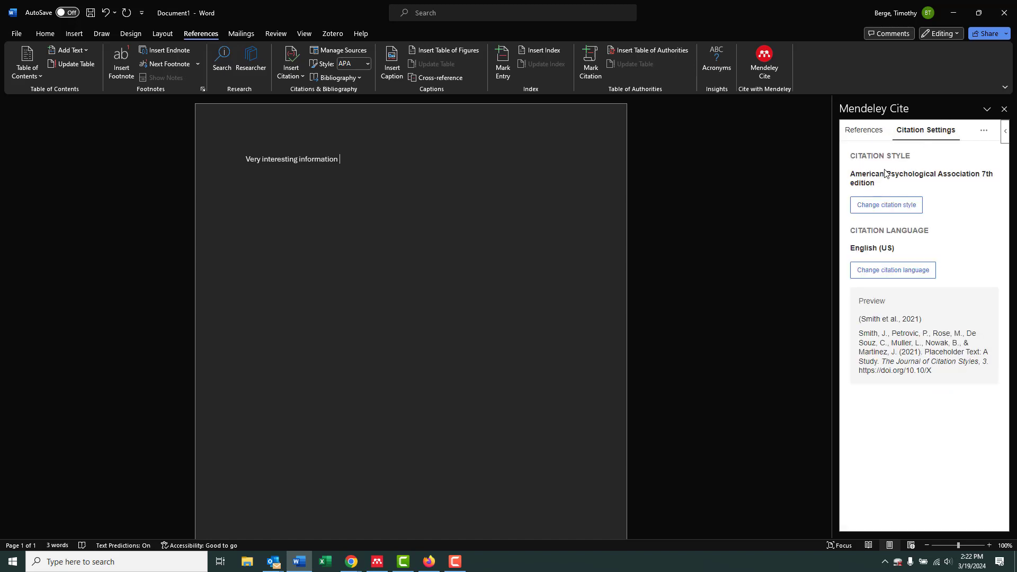
pyautogui.click(902, 209)
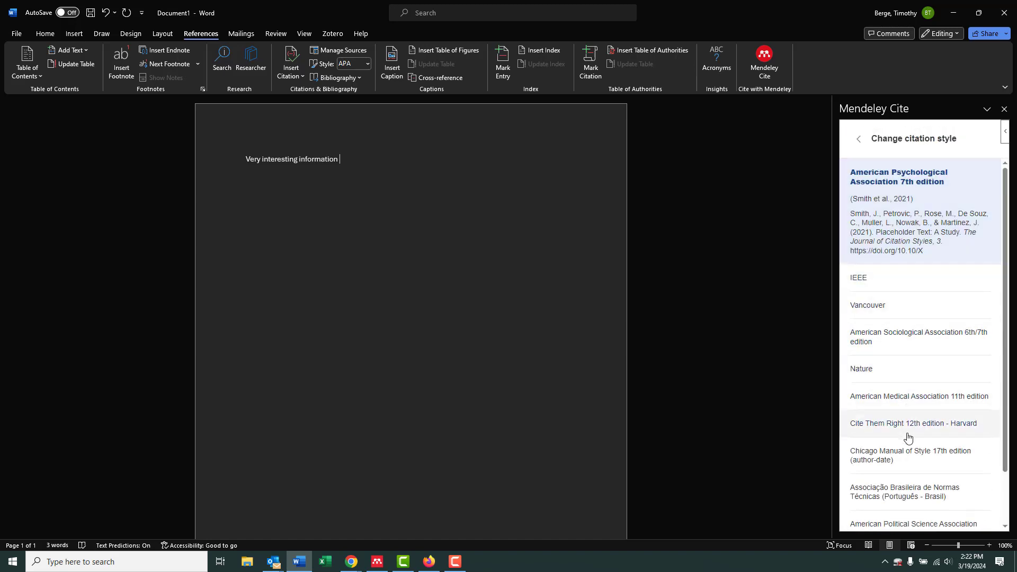
pyautogui.scroll(-2, 920, 377)
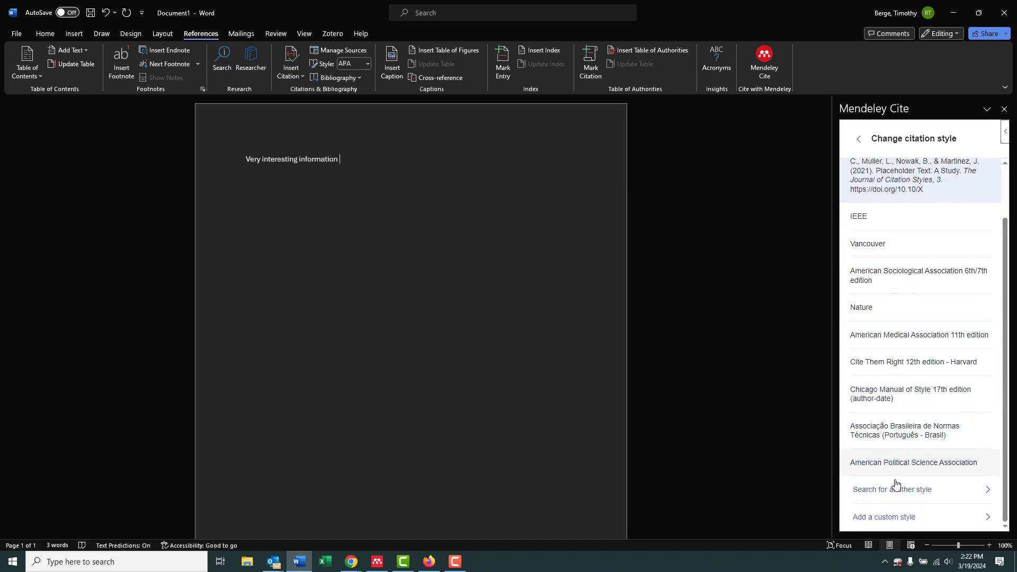
pyautogui.scroll(2, 924, 418)
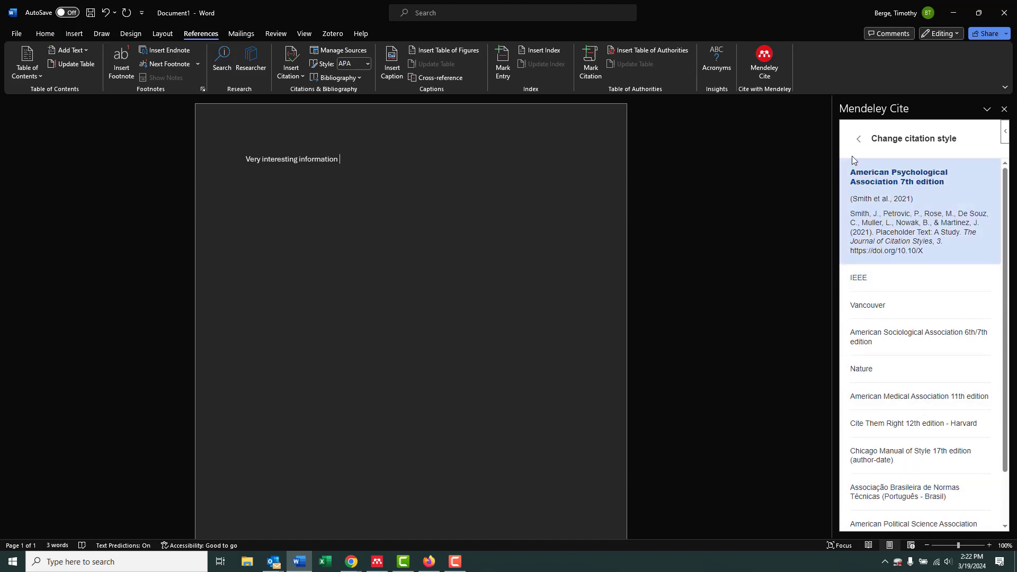
pyautogui.click(859, 139)
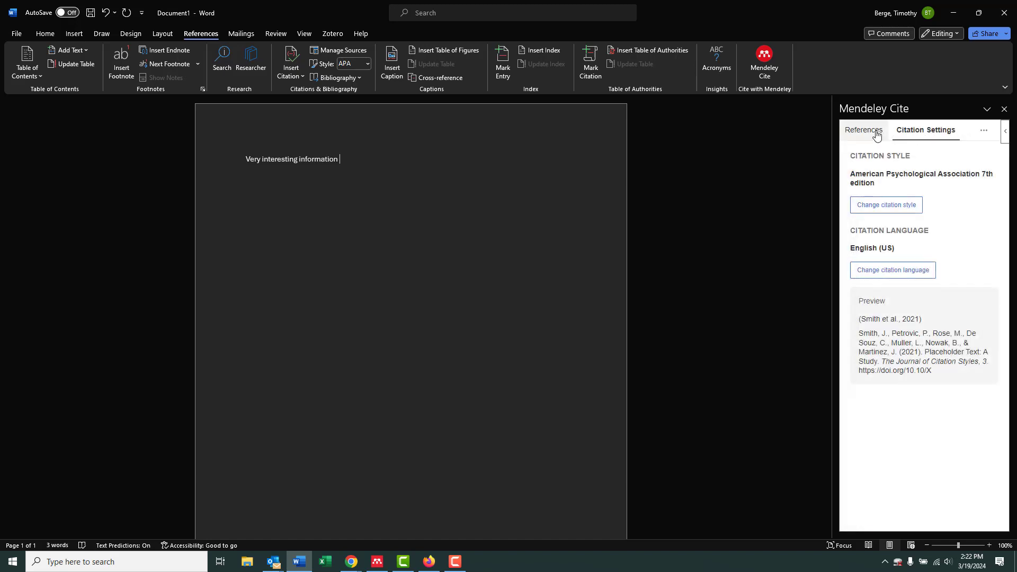
pyautogui.click(875, 136)
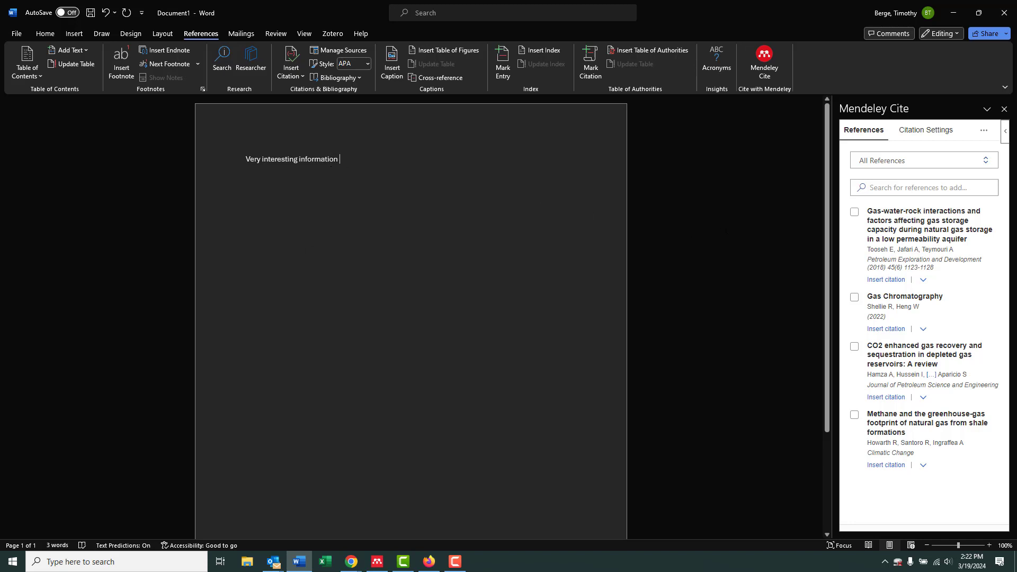
# Step: Insert a citation of the "Gas-water-rock interactions" reference after the text and close the sentence with a period
pyautogui.click(885, 279)
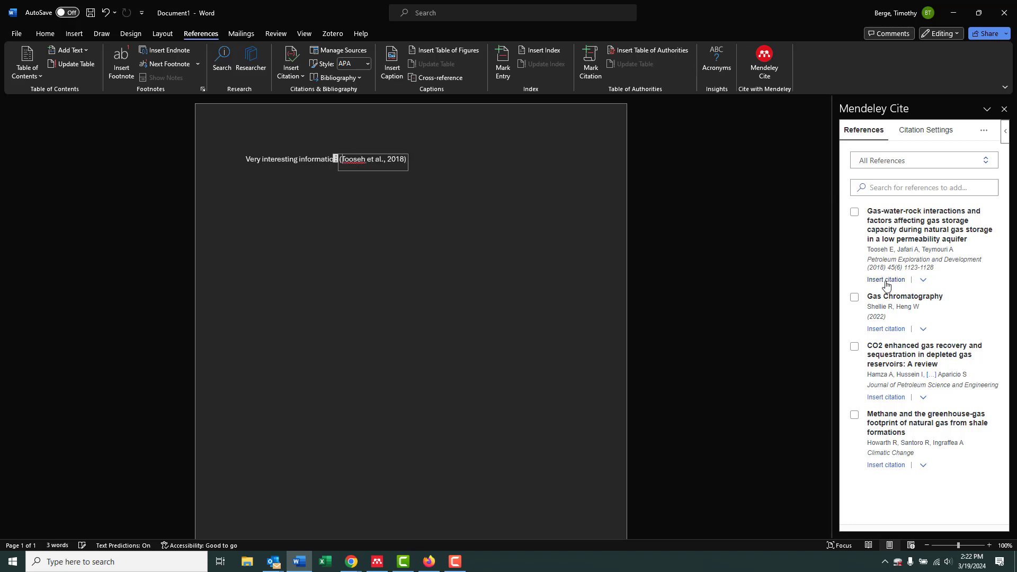
pyautogui.click(411, 167)
pyautogui.write('. ')
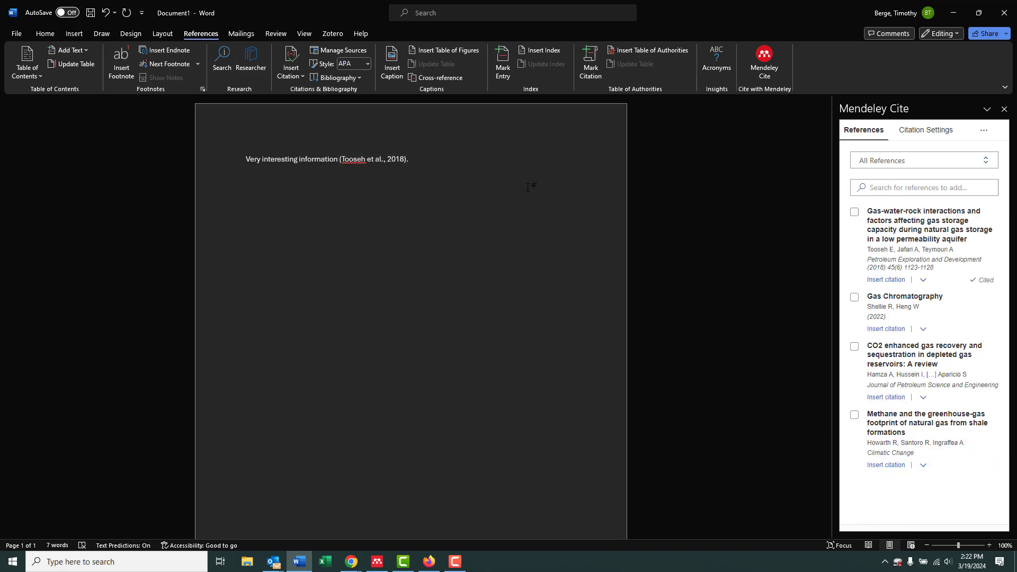
# Step: Add "More interesting and useful information" and cite the "CO2 enhanced gas recovery" reference after it
pyautogui.write('More interesting and useful informa')
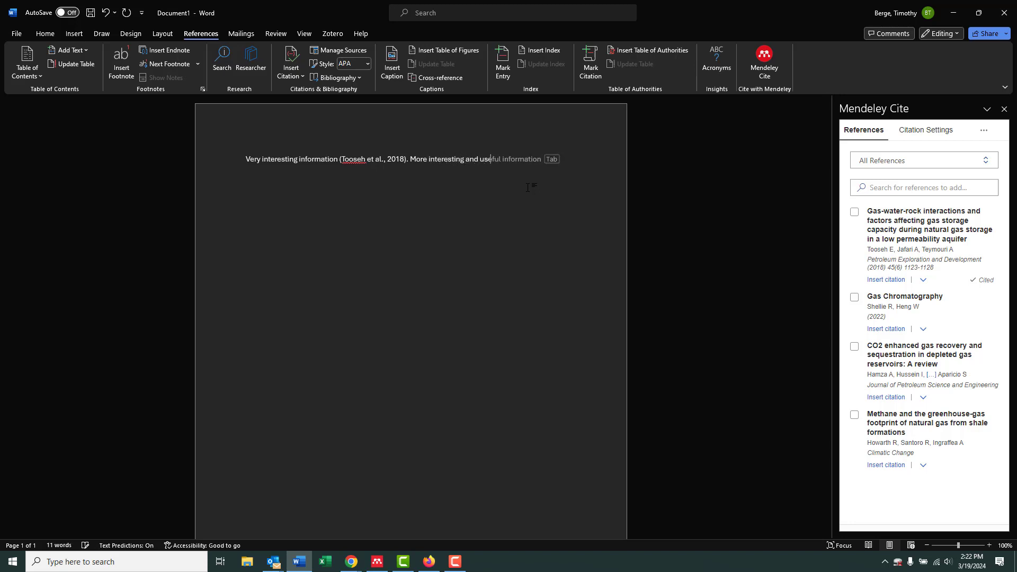
pyautogui.write('tion')
pyautogui.click(886, 397)
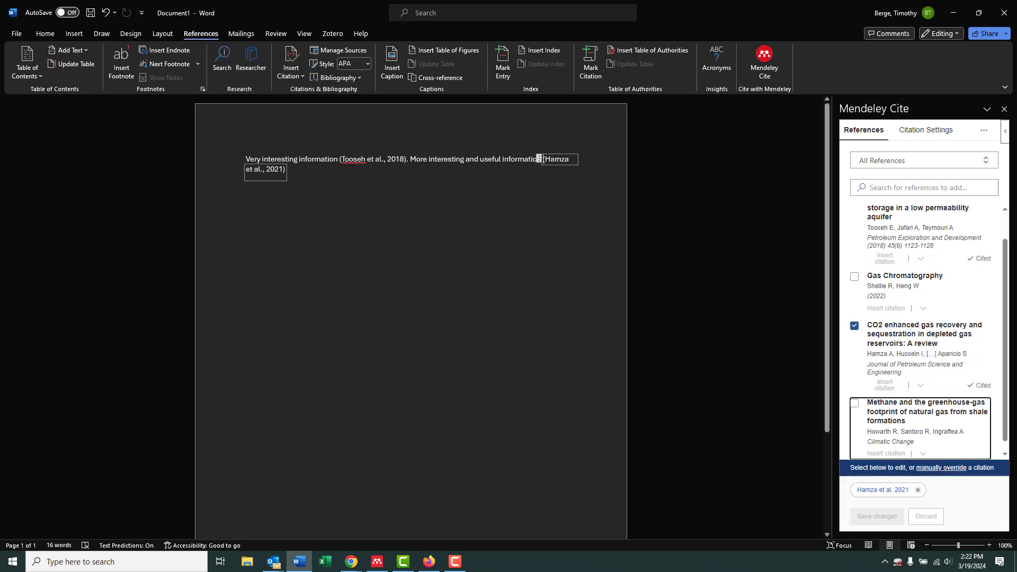
pyautogui.click(372, 189)
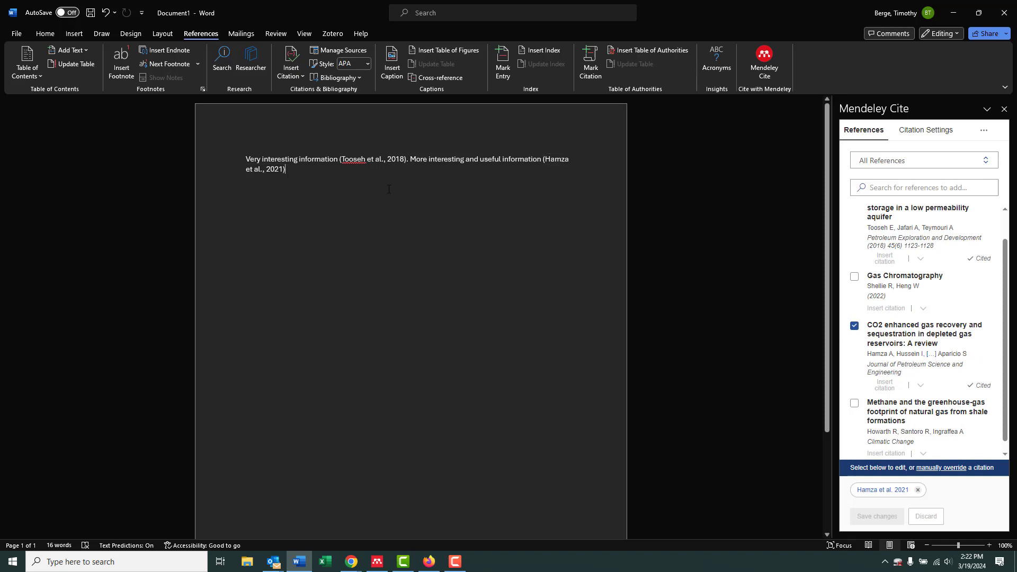
# Step: Close the second sentence and add "Final point that is very compelling and convincing", citing the "Methane and the greenhouse-gas footprint" reference and ending with a period
pyautogui.write('. Final po')
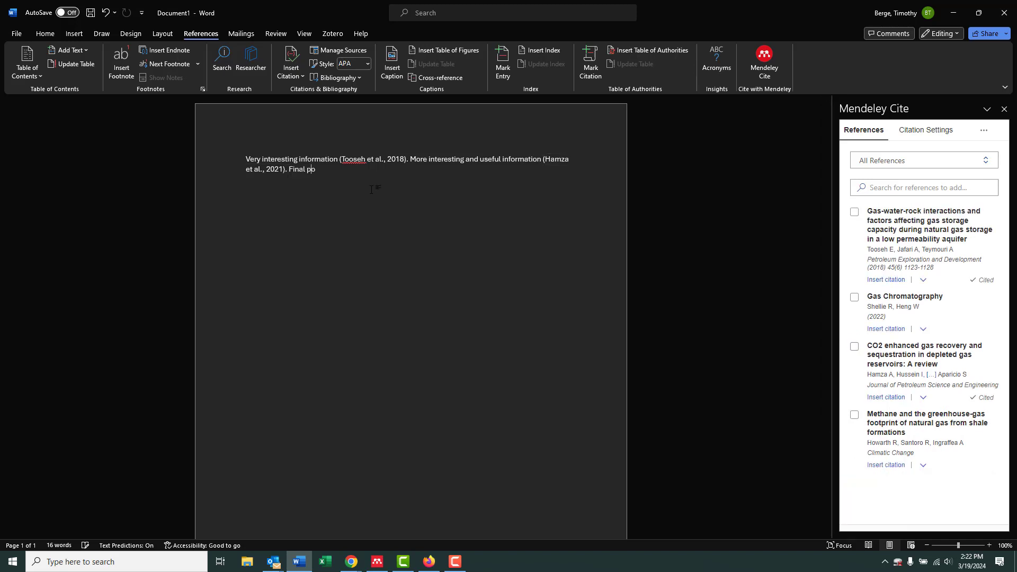
pyautogui.write('int that is very compelling and convincing')
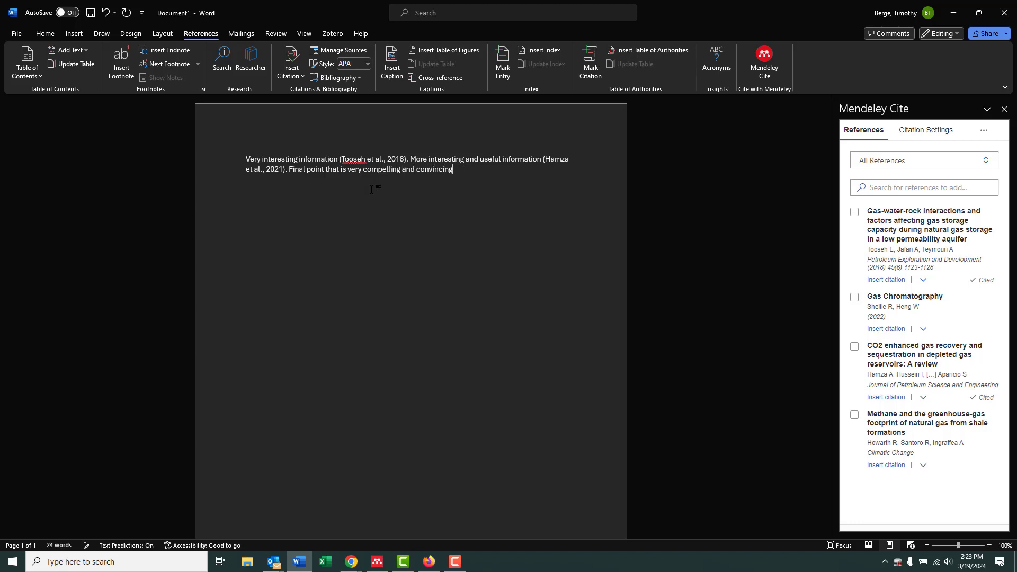
pyautogui.click(886, 465)
pyautogui.click(539, 169)
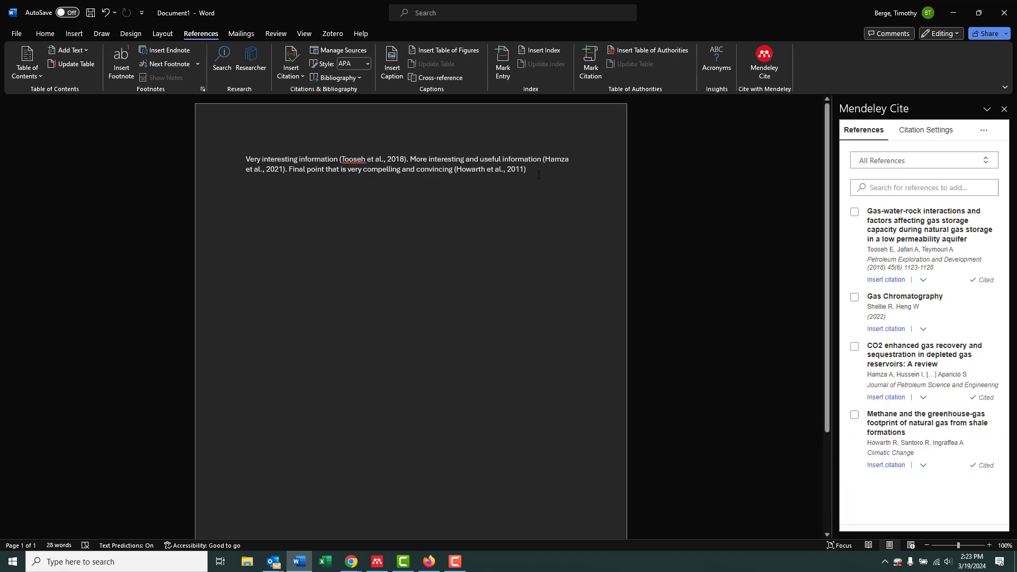
pyautogui.write('.')
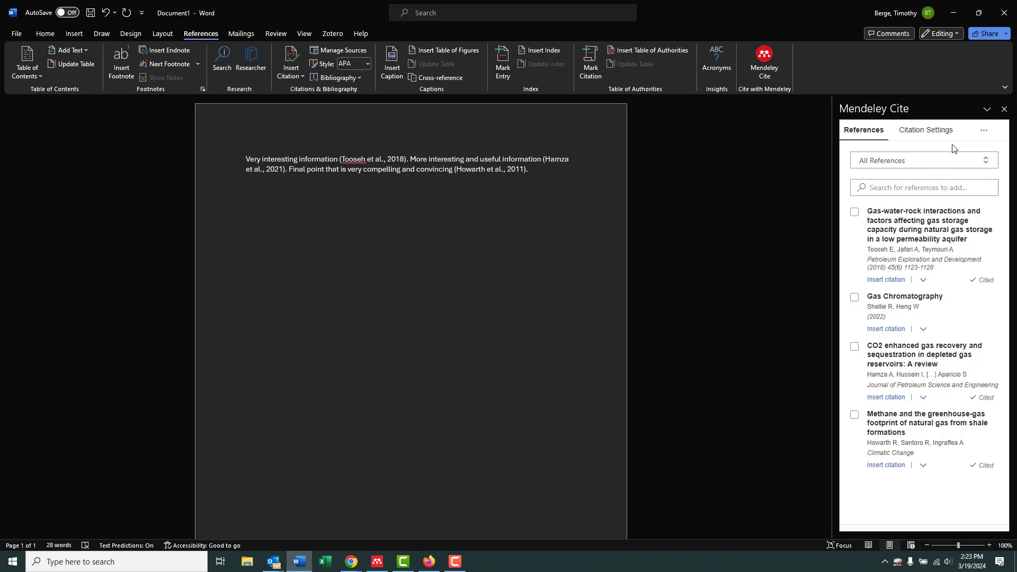
# Step: Insert a Mendeley bibliography of the cited references below the paragraph and deselect it
pyautogui.click(984, 132)
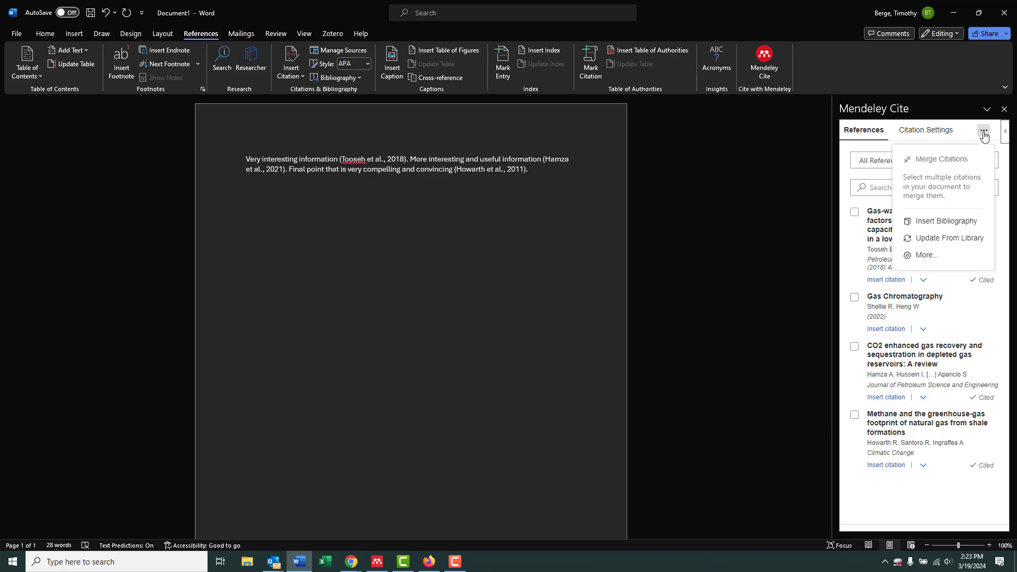
pyautogui.click(930, 226)
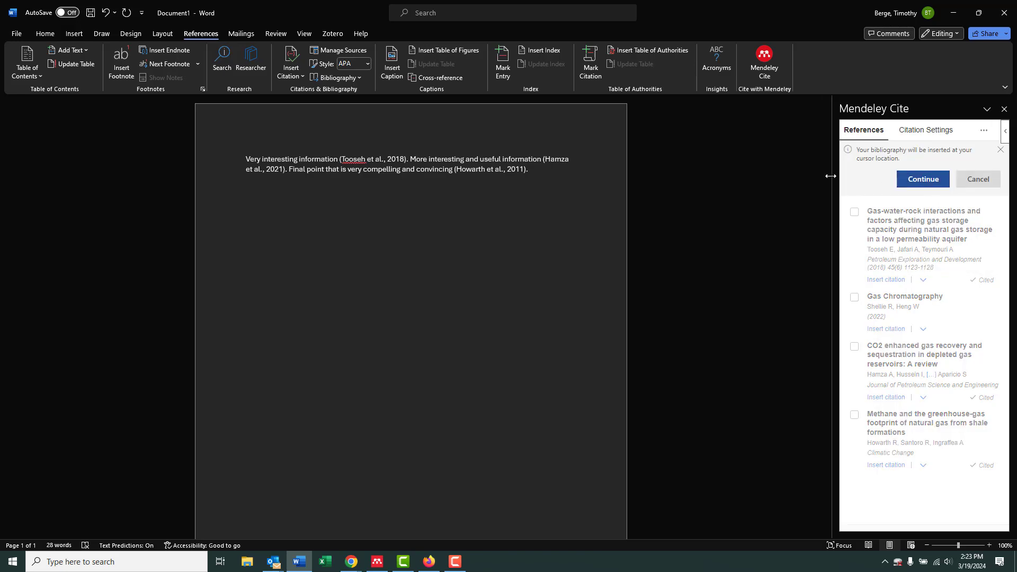
pyautogui.click(923, 179)
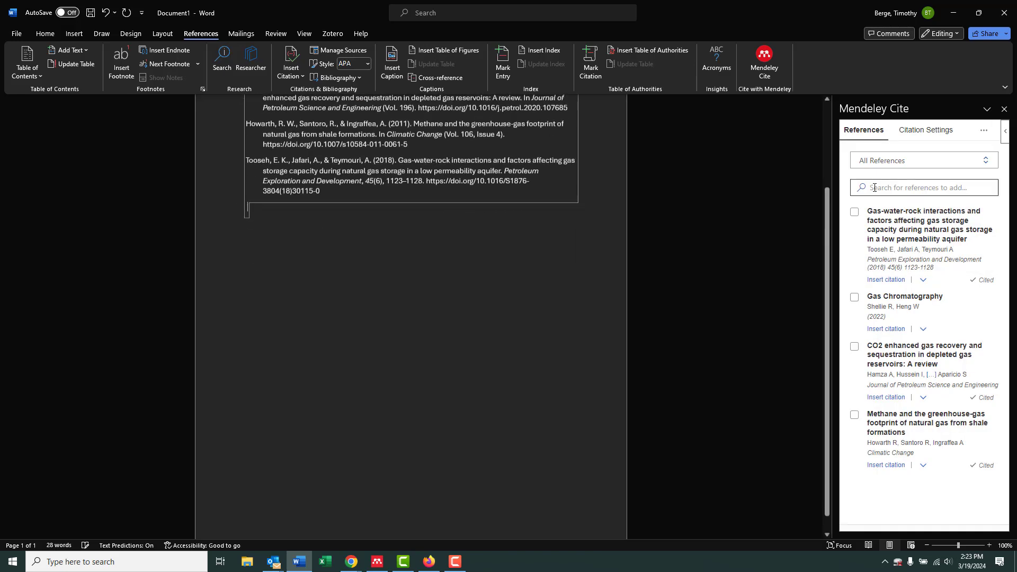
pyautogui.scroll(1, 423, 254)
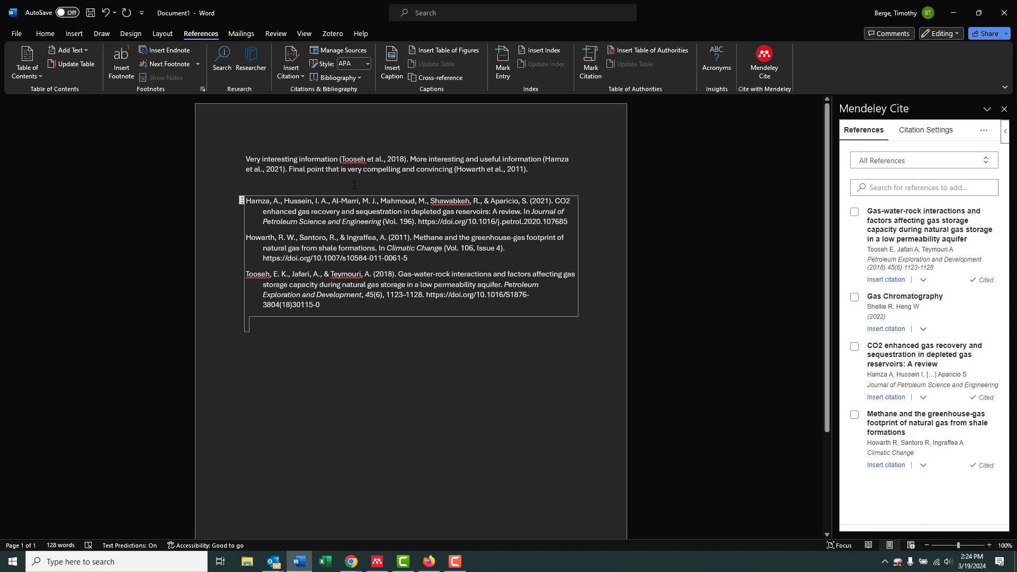
pyautogui.click(607, 317)
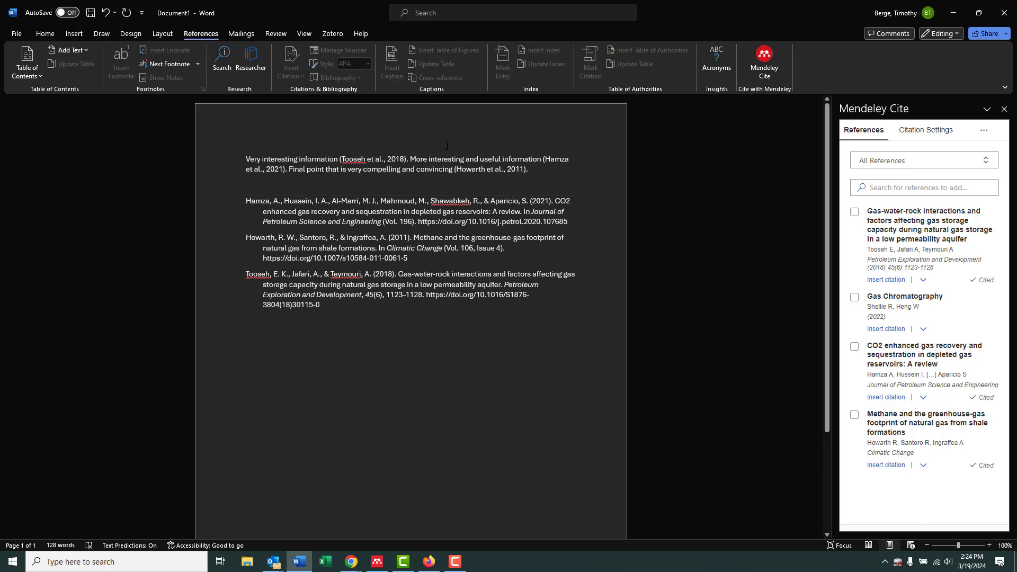